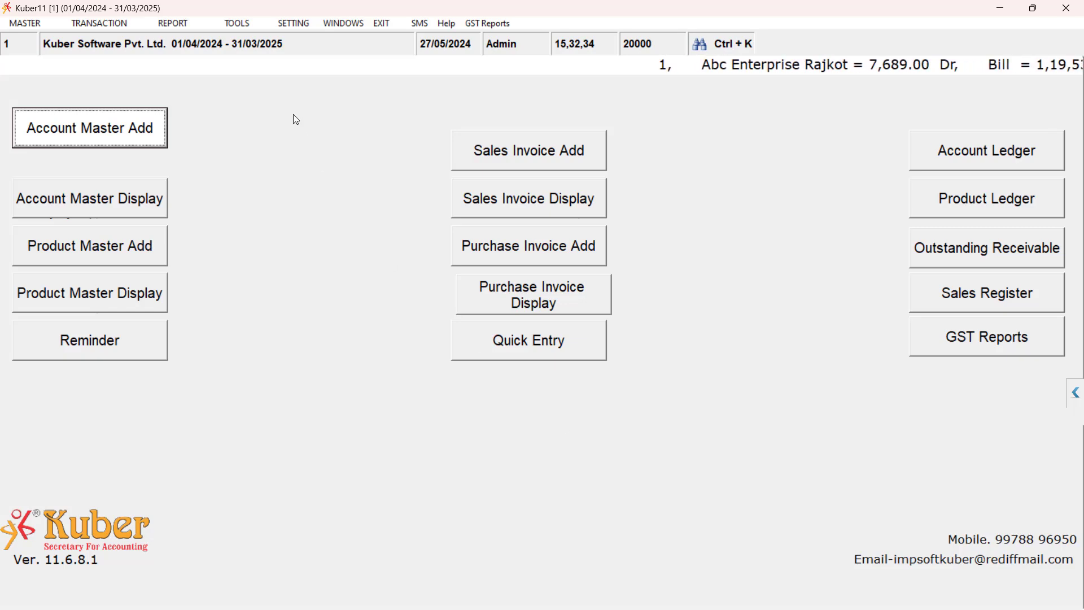
# In the company setup's master report settings, set Sales Man Report to Yes Sale/Purc. Entry
pyautogui.click(301, 26)
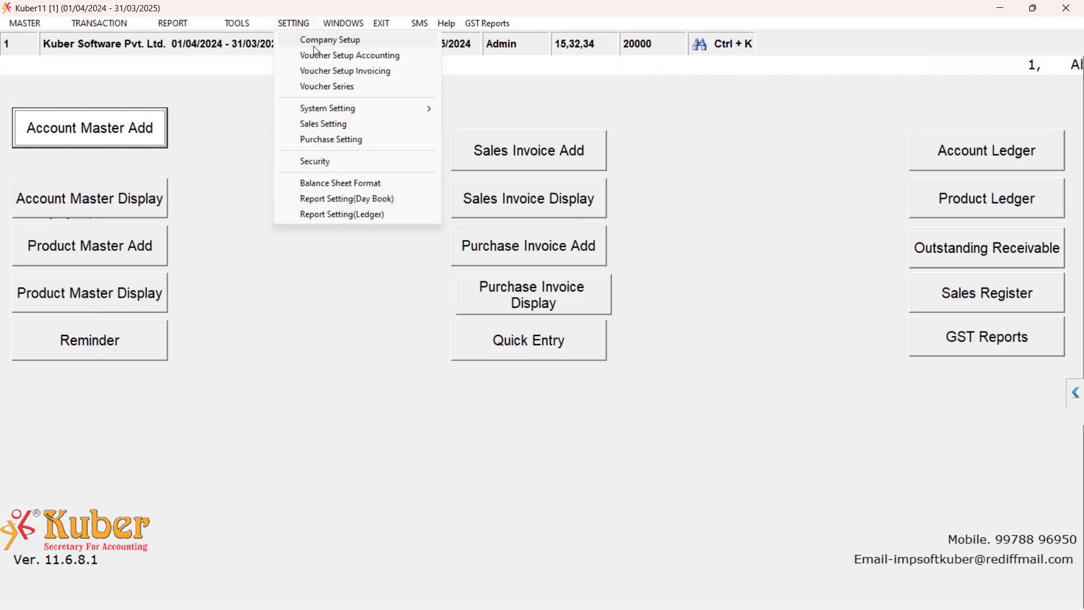
pyautogui.click(314, 41)
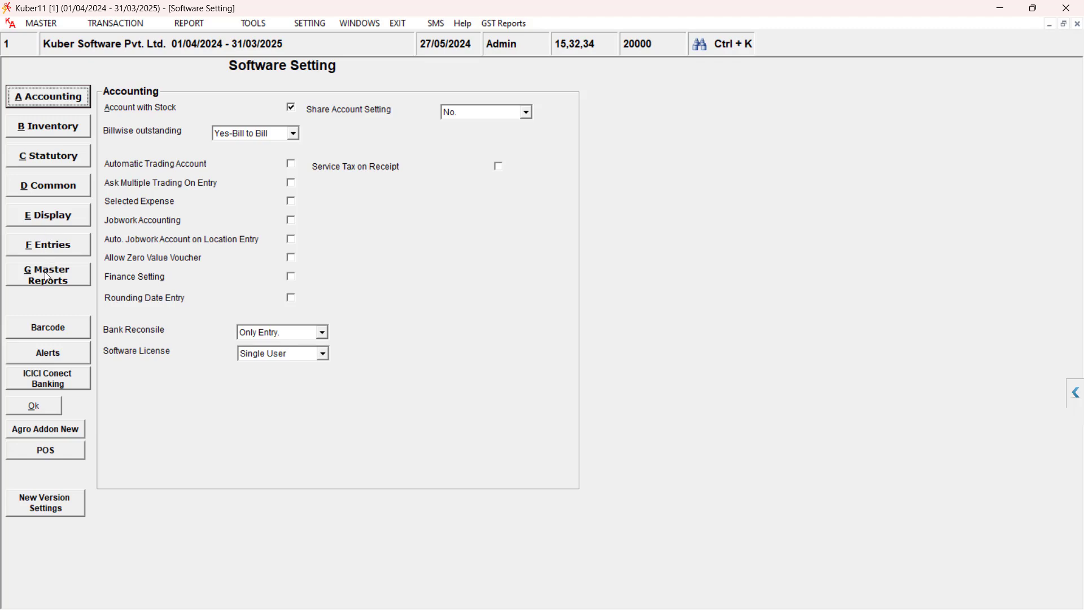
pyautogui.click(48, 278)
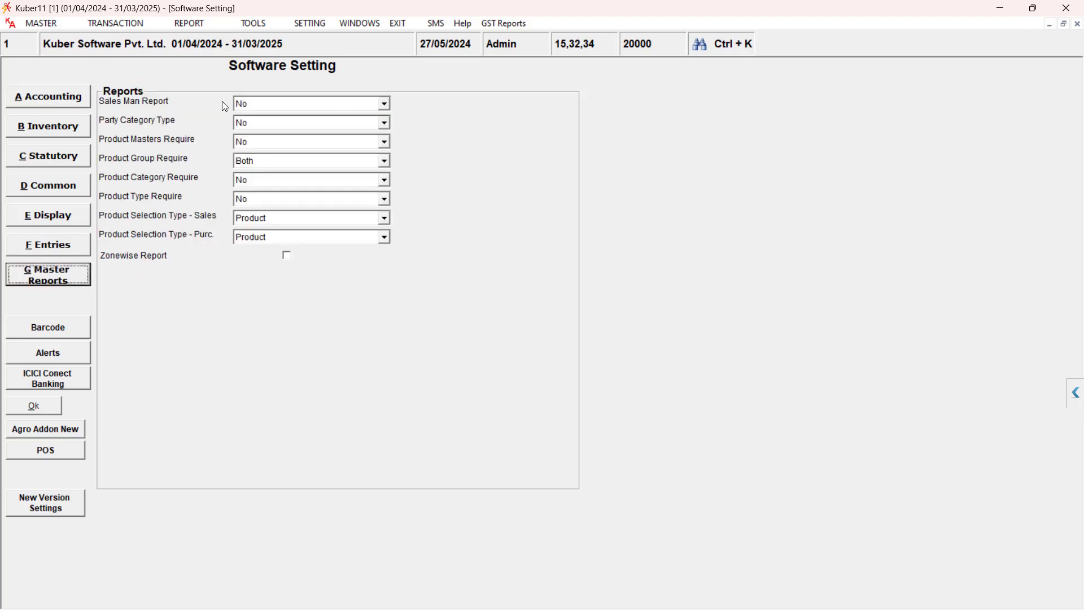
pyautogui.click(276, 103)
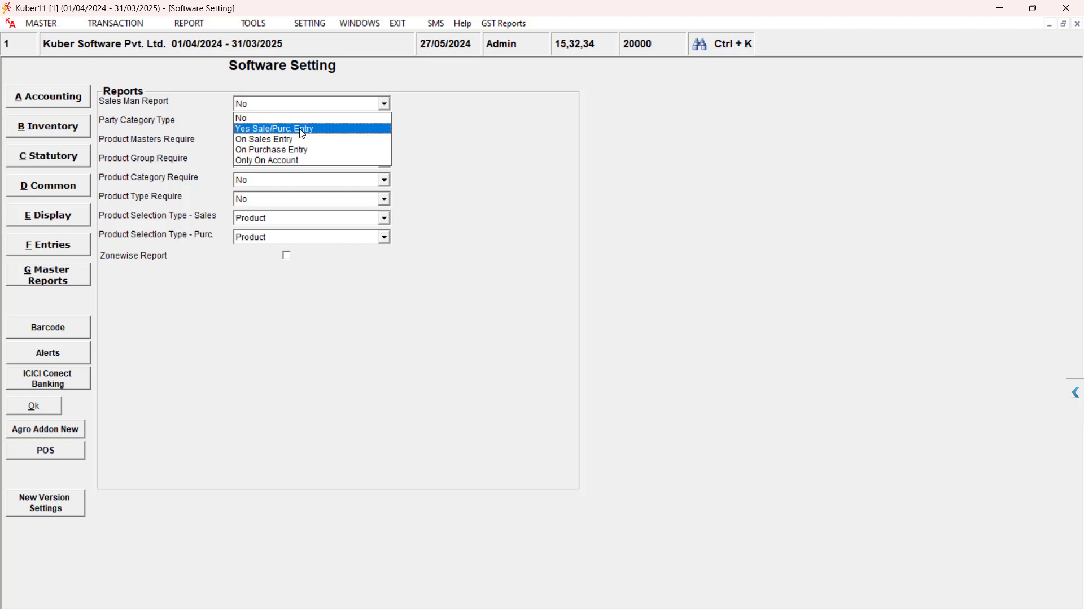
pyautogui.press('Down')
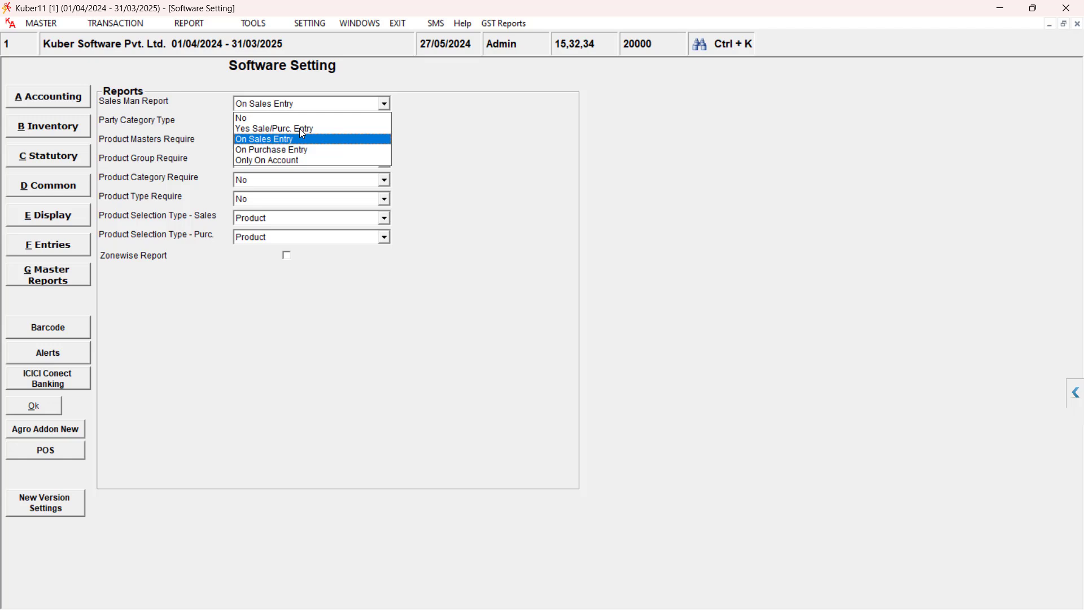
pyautogui.press('Down')
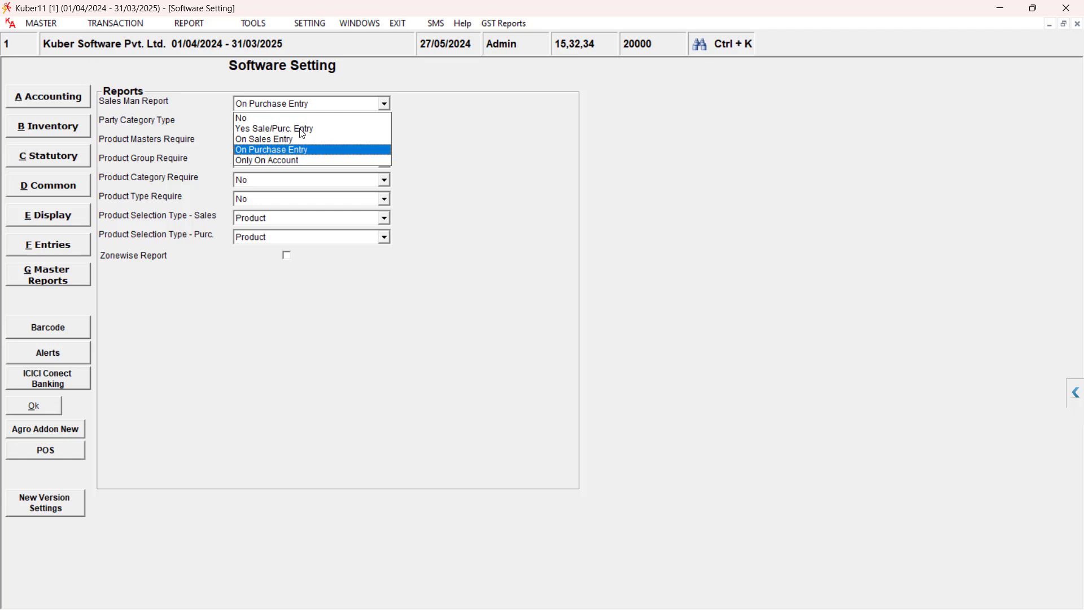
pyautogui.press('Down')
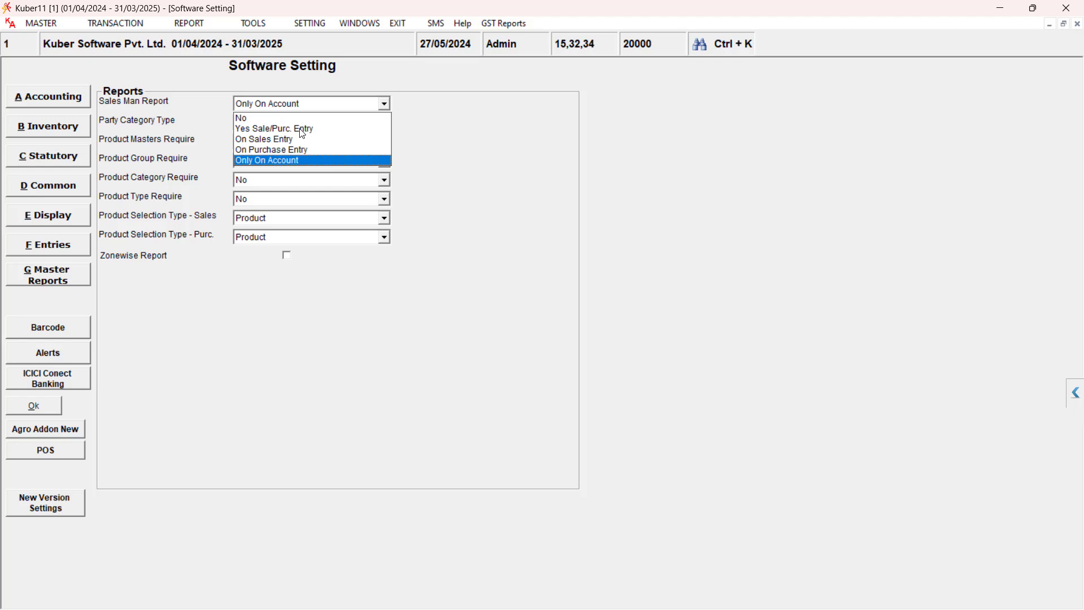
pyautogui.press('Up')
pyautogui.press('Up')
pyautogui.press('Up')
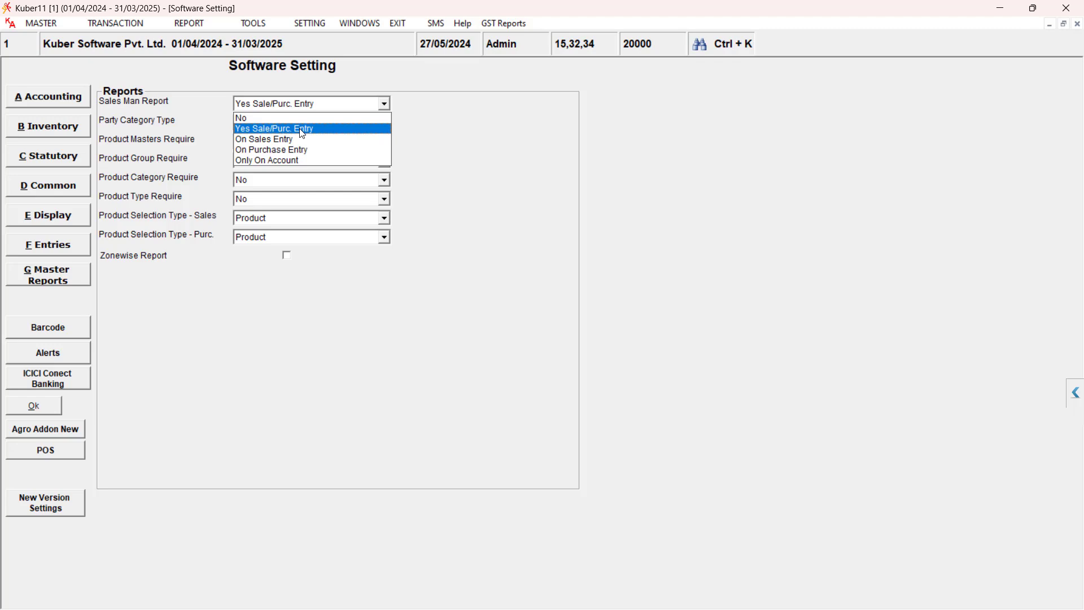
pyautogui.press('Return')
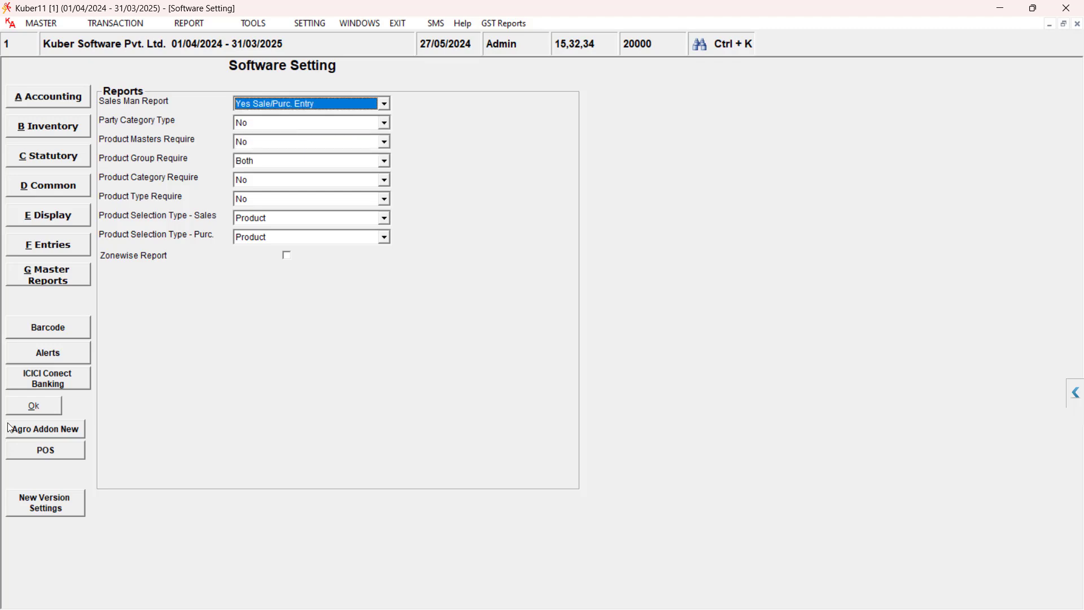
# Save the changed software settings and return to the main screen
pyautogui.click(31, 406)
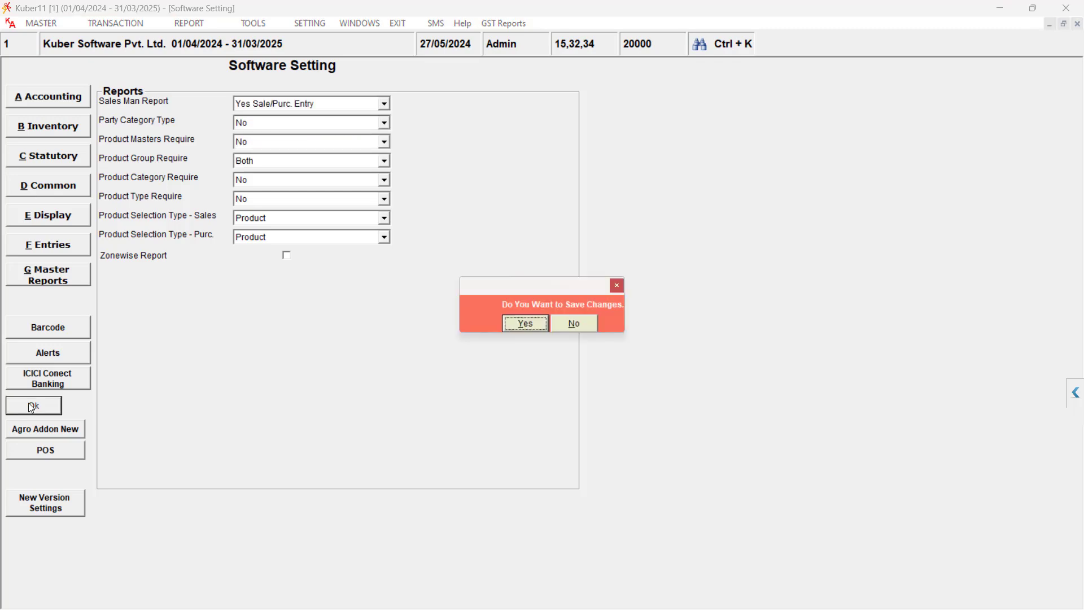
pyautogui.click(526, 323)
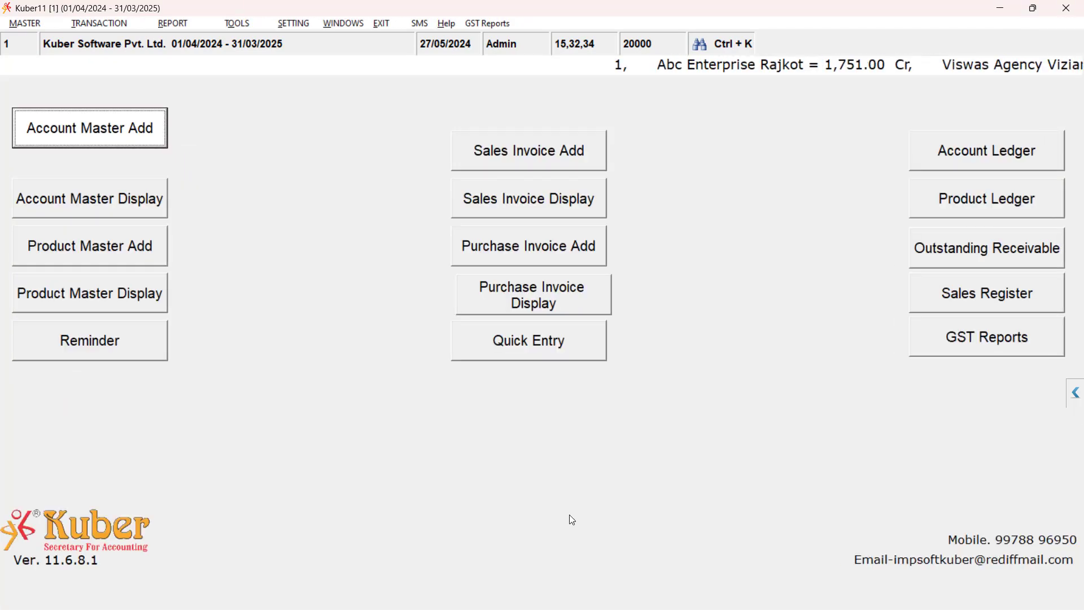
pyautogui.press('Return')
pyautogui.press('Return')
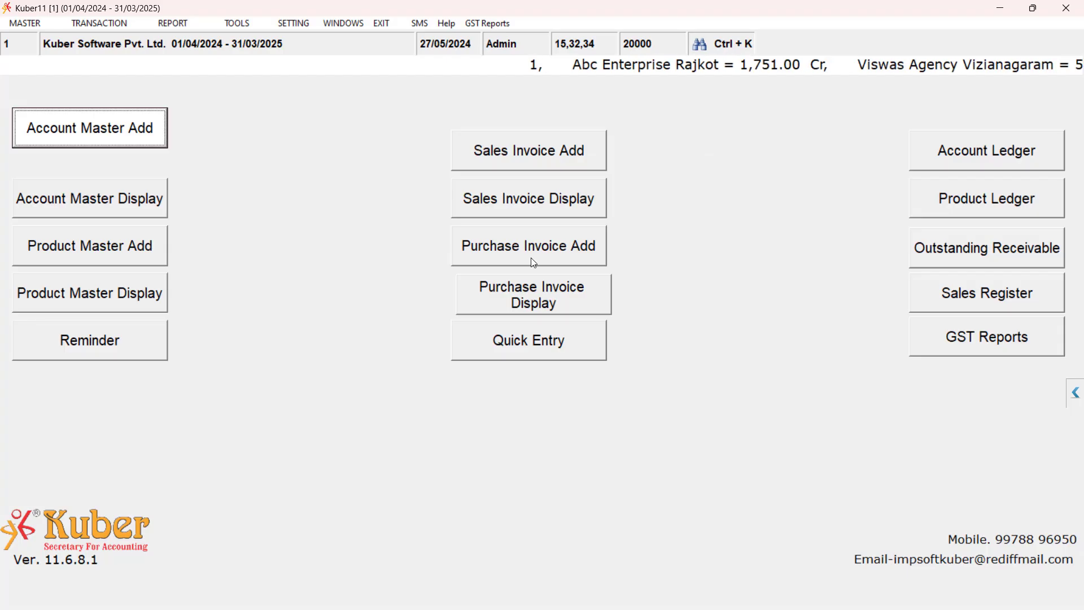
# Start a GST Local Purchase 18 % debit memo dated 27/05/2024 with bill number 1 for the account Ziya Enterprise
pyautogui.click(533, 263)
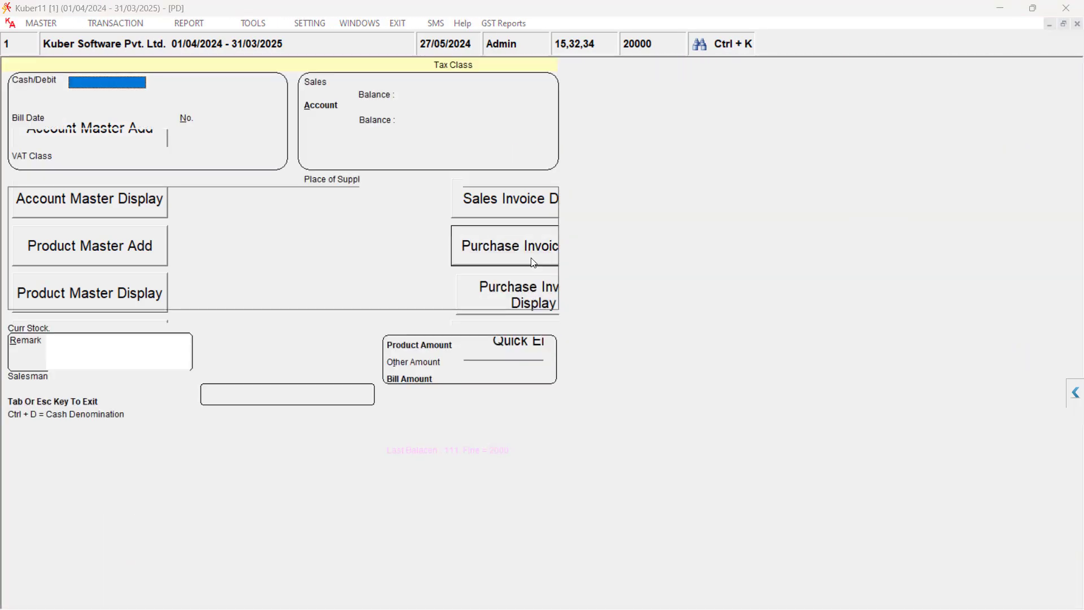
pyautogui.press('Return')
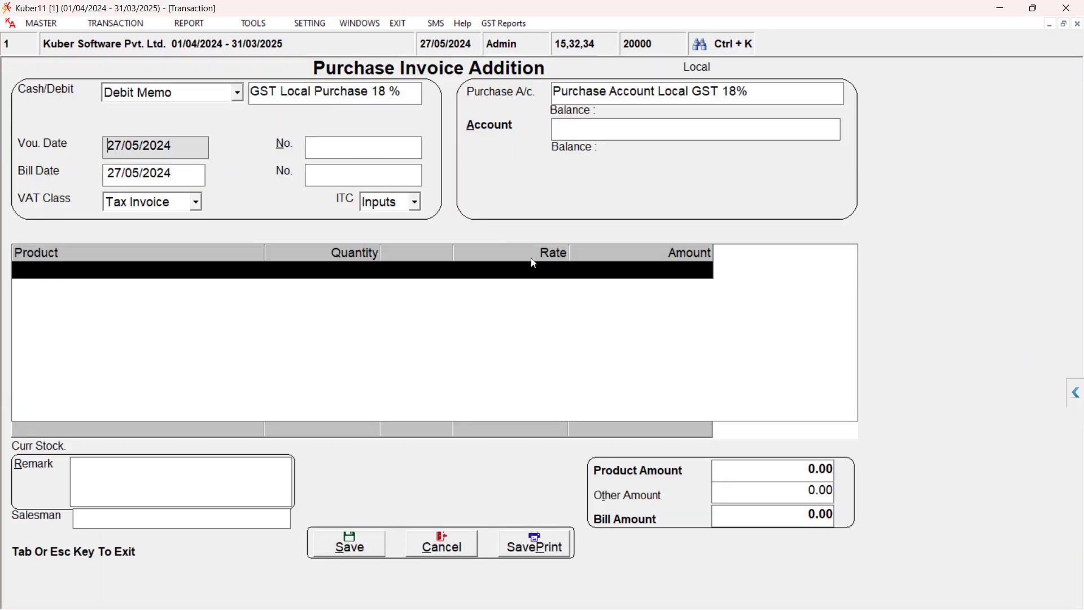
pyautogui.press('Return')
pyautogui.press('Return')
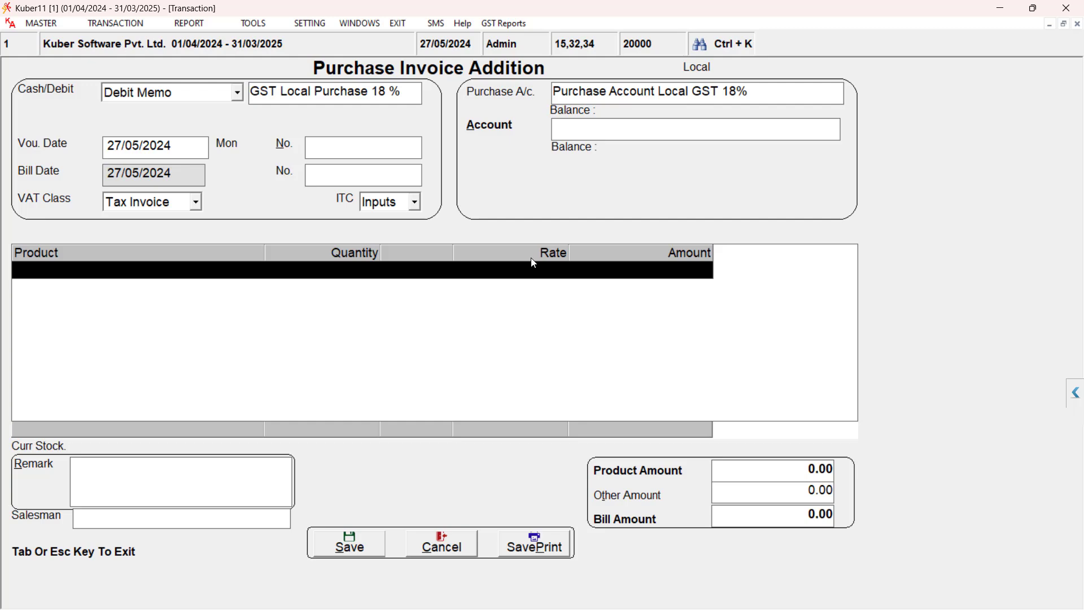
pyautogui.press('Return')
pyautogui.write('1')
pyautogui.press('Return')
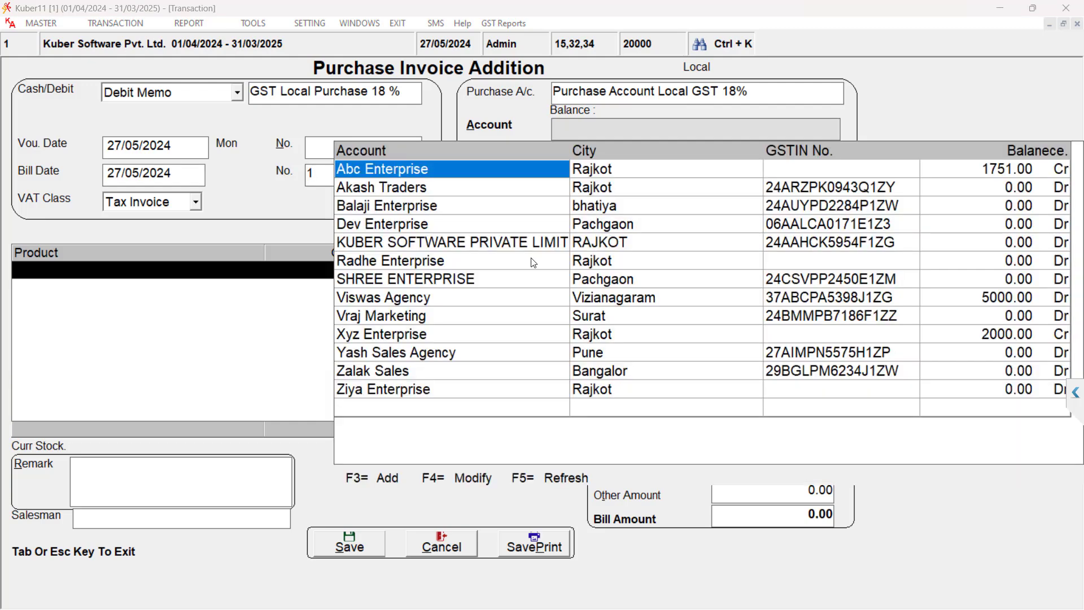
pyautogui.press('Up')
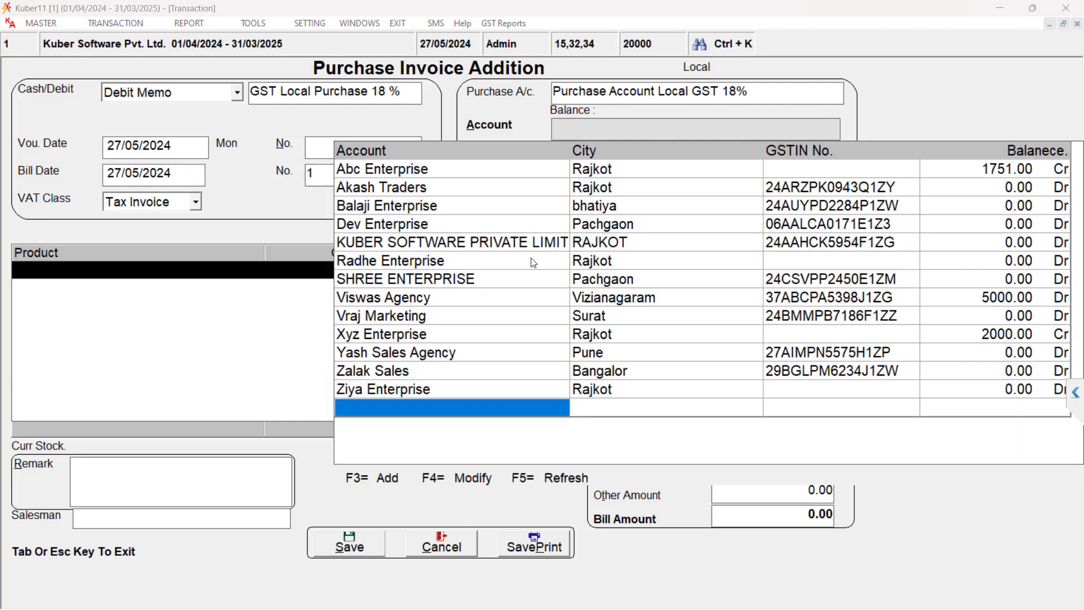
pyautogui.press('Up')
pyautogui.press('Return')
pyautogui.press('Return')
# Add the product Happy Happy to the purchase invoice with quantity 10 at a rate of 90.00, keeping the calculated taxes
pyautogui.press('Down')
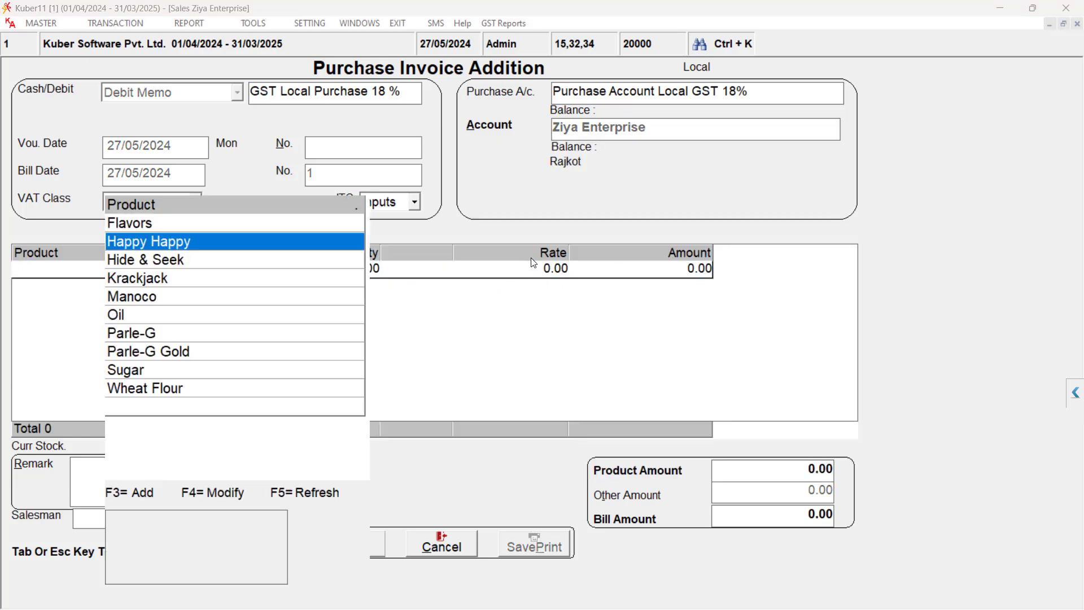
pyautogui.press('Return')
pyautogui.write('10')
pyautogui.press('Return')
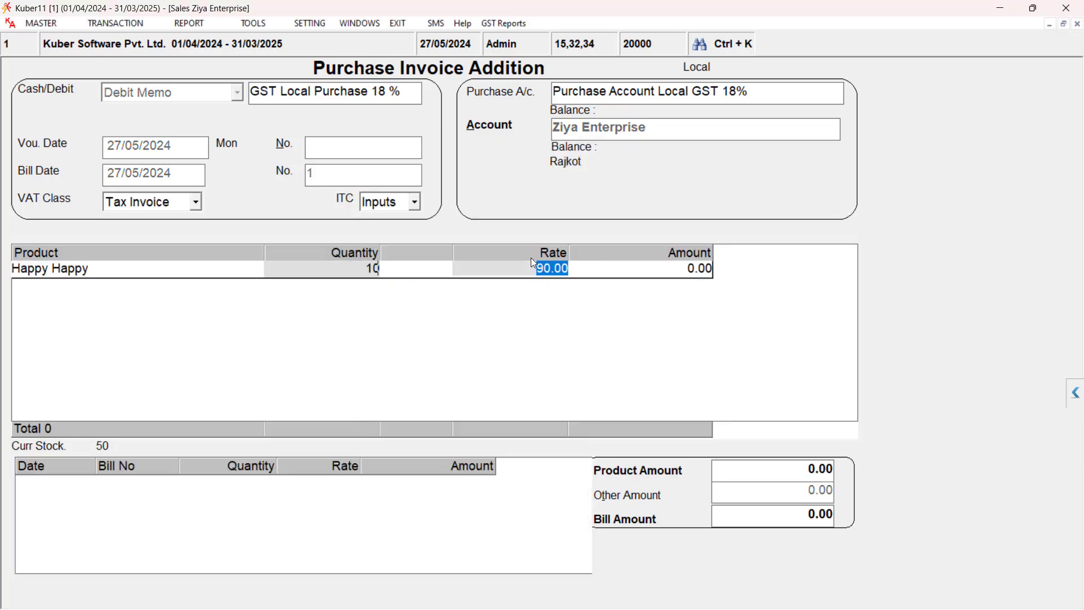
pyautogui.press('Return')
pyautogui.press('Return')
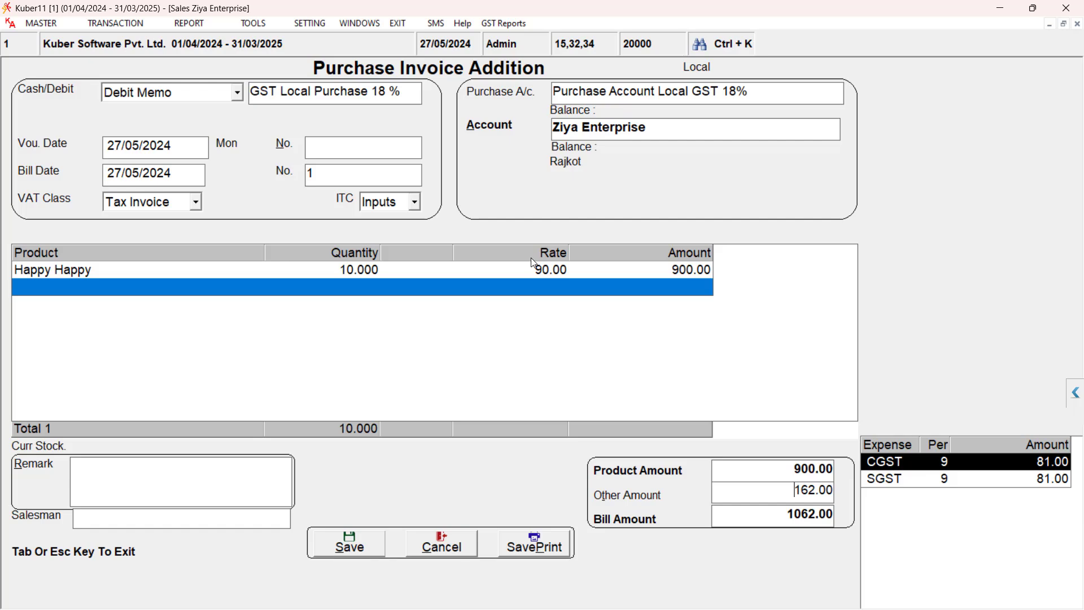
pyautogui.press('Return')
pyautogui.press('Escape')
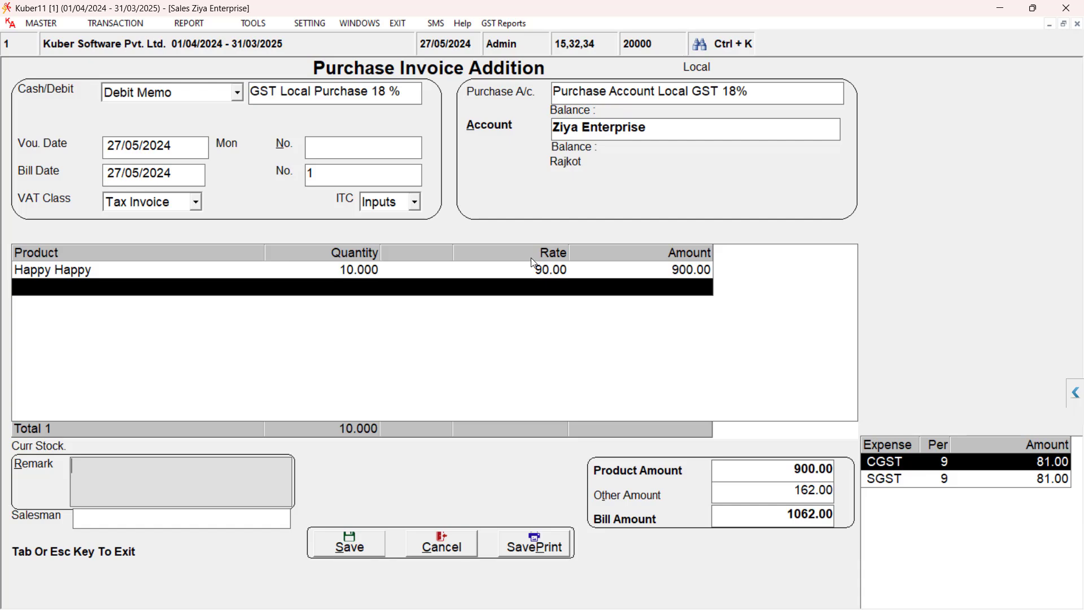
# Create a new salesman named Abc with a commission of 1 on Amount from the invoice's Salesman field
pyautogui.press('Return')
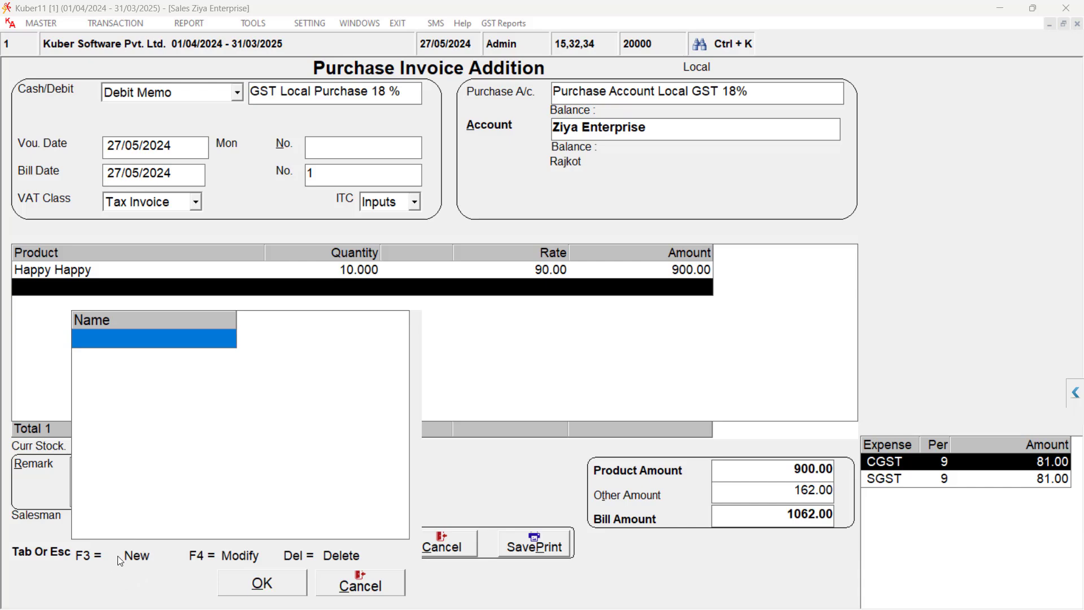
pyautogui.press('F3')
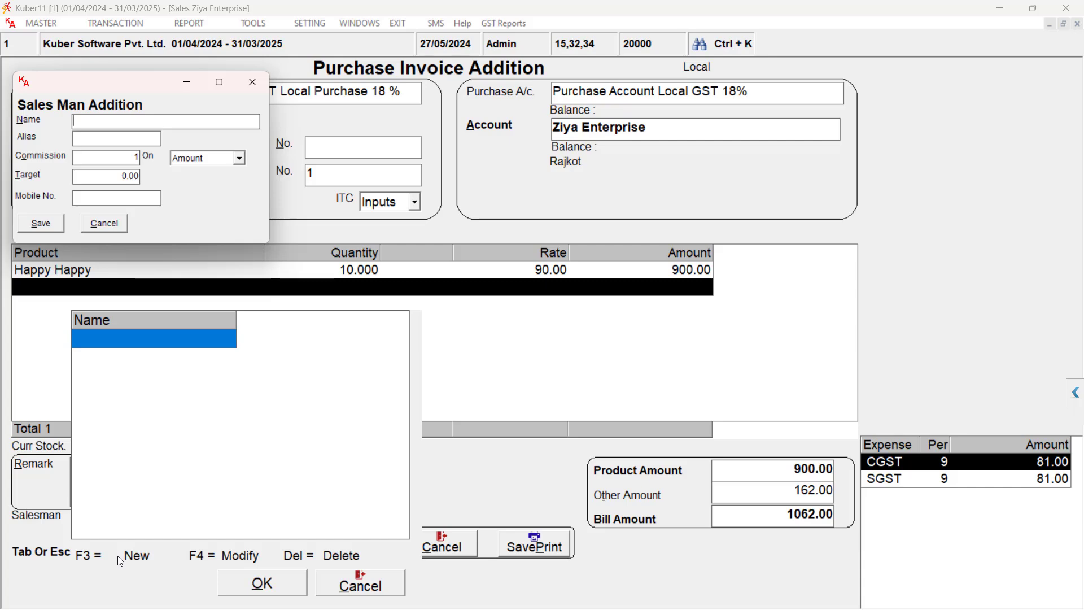
pyautogui.write('Abc')
pyautogui.press('Return')
pyautogui.press('Return')
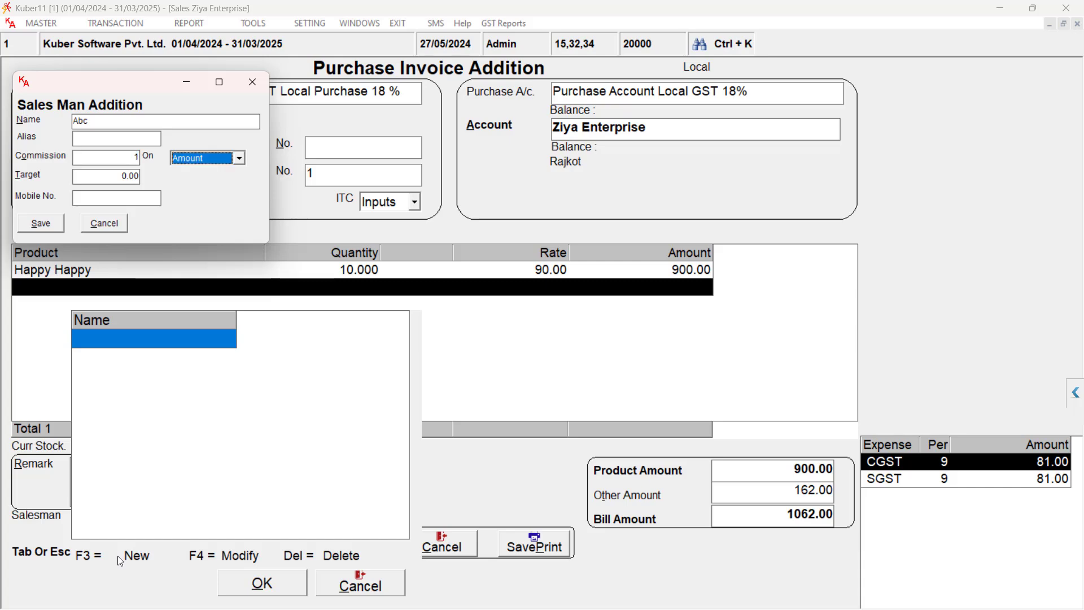
pyautogui.press('Return')
pyautogui.press('Return')
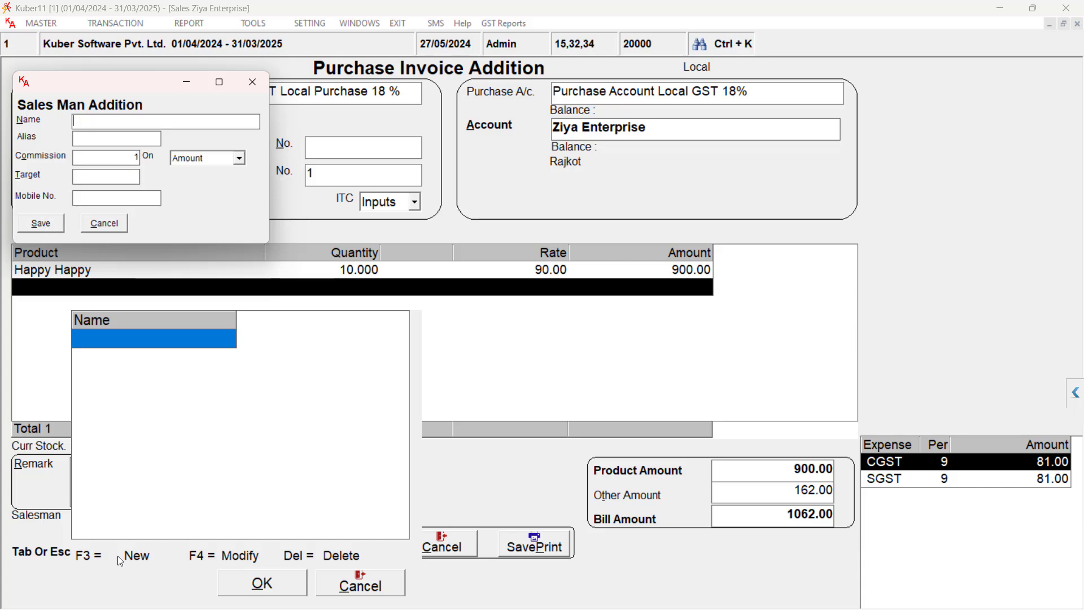
pyautogui.press('Escape')
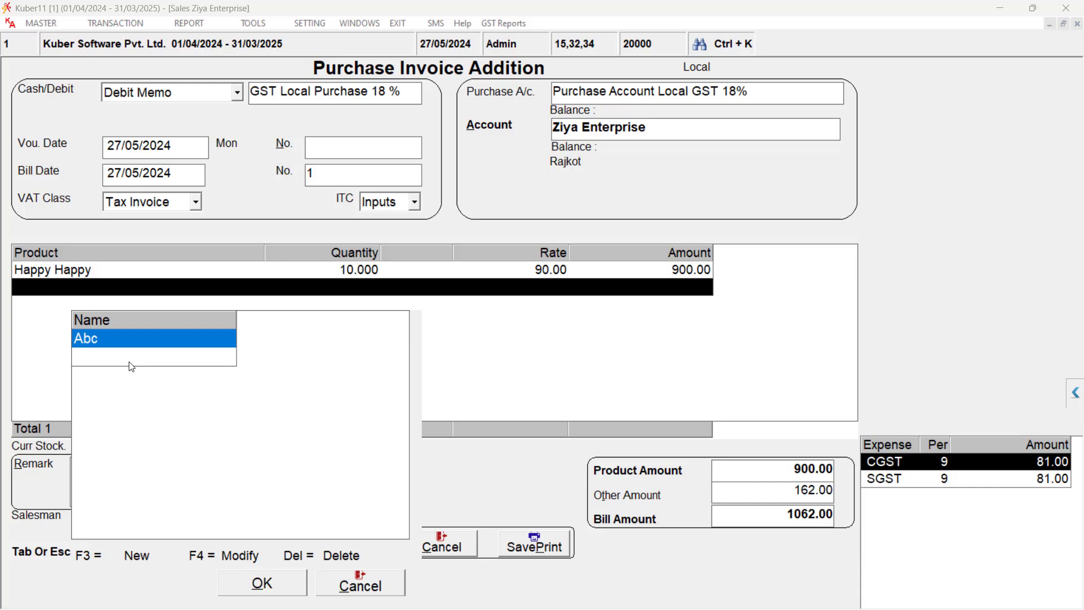
# Create a second salesman named Xya with a commission of 1 on Amount
pyautogui.press('F3')
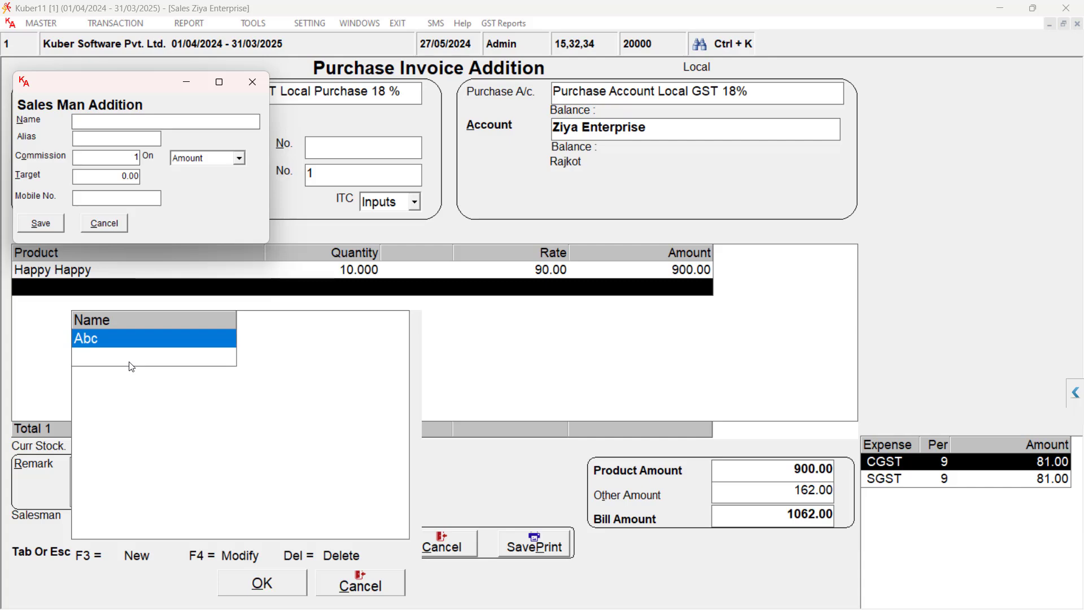
pyautogui.write('Xya')
pyautogui.press('Tab')
pyautogui.press('Tab')
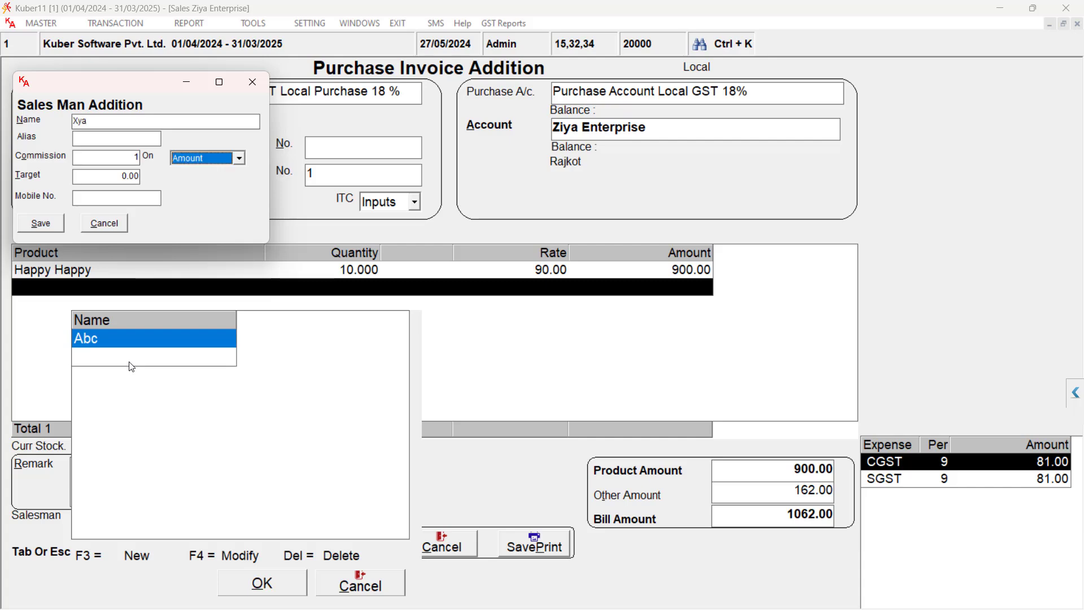
pyautogui.press('Return')
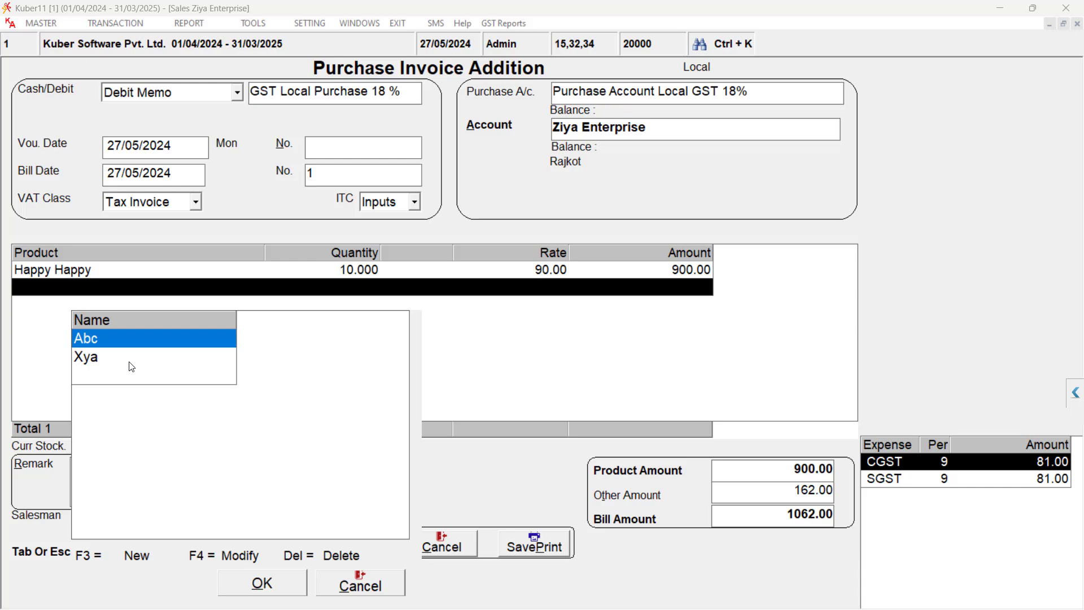
# Assign salesman Abc to the purchase invoice, save it and close the purchase entry form
pyautogui.press('Return')
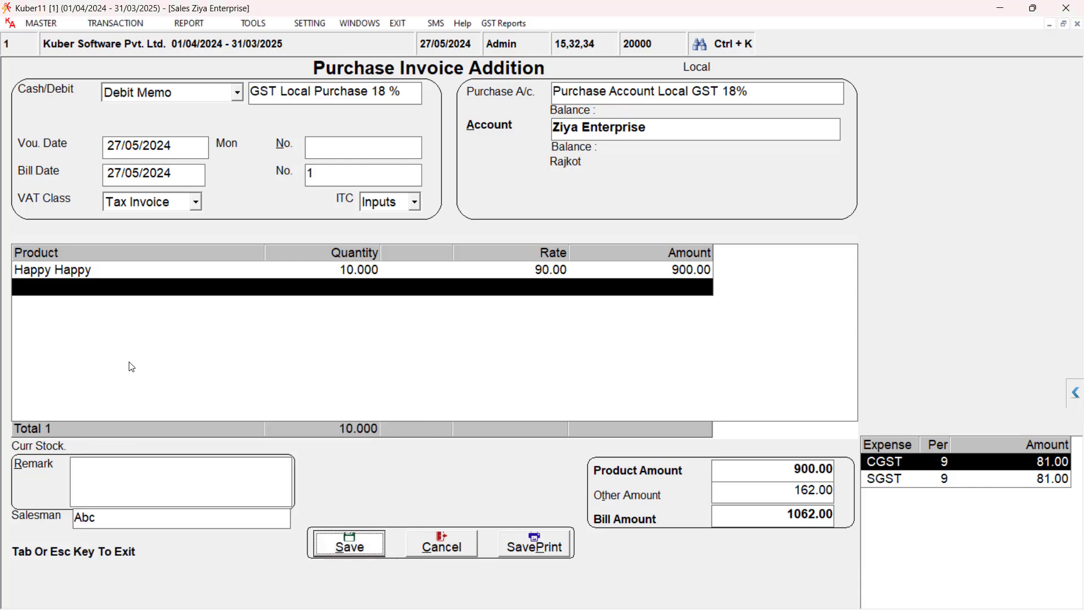
pyautogui.press('Return')
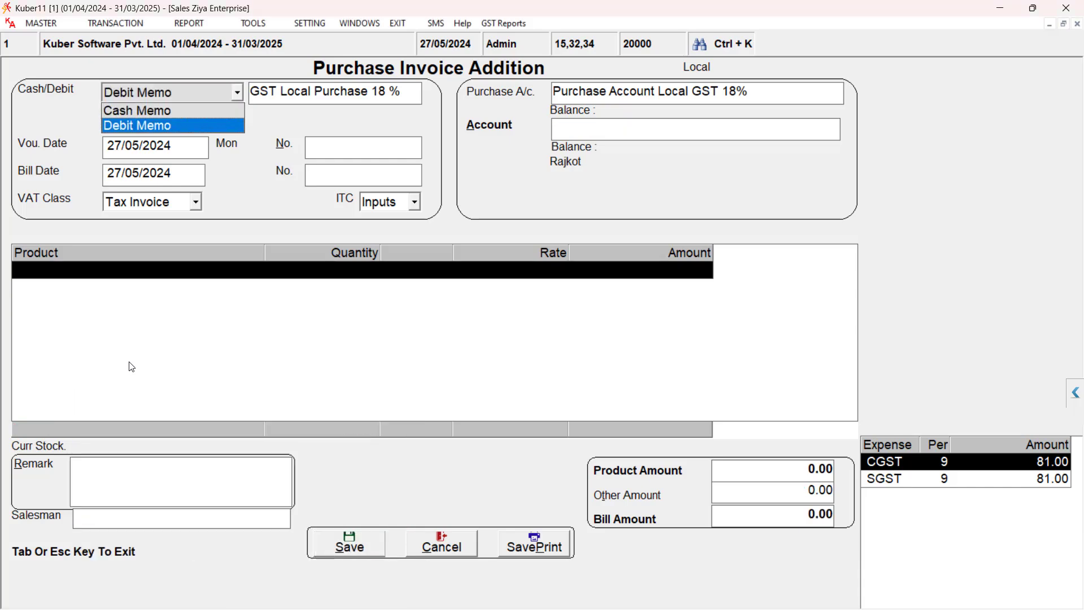
pyautogui.press('Escape')
pyautogui.press('Escape')
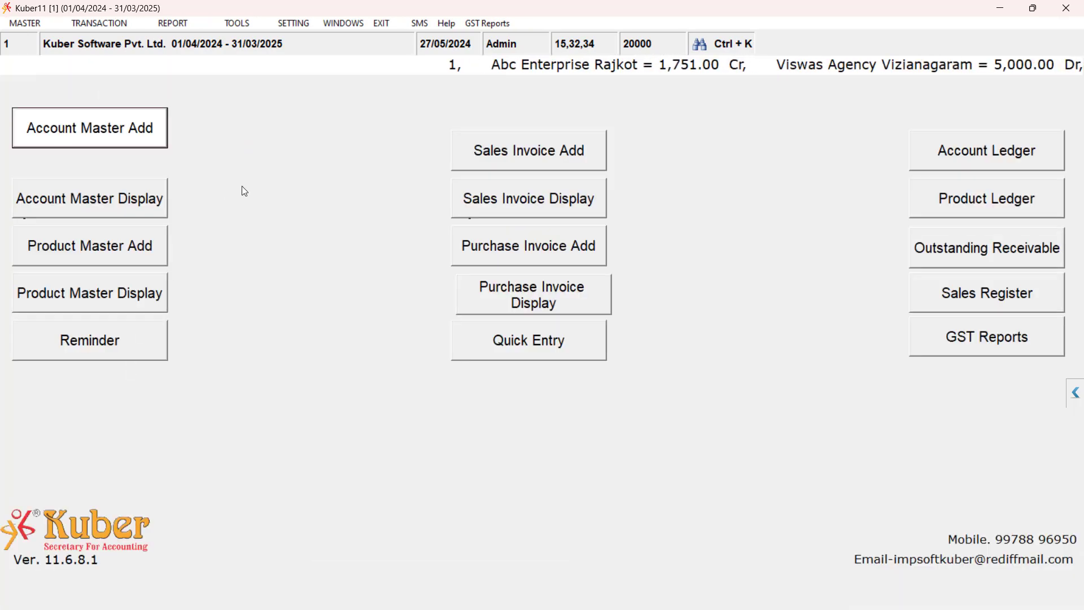
# Start a sales invoice numbered from the GST- series for account Abc Enterprise, with VAT class Tax Invoice
pyautogui.click(509, 142)
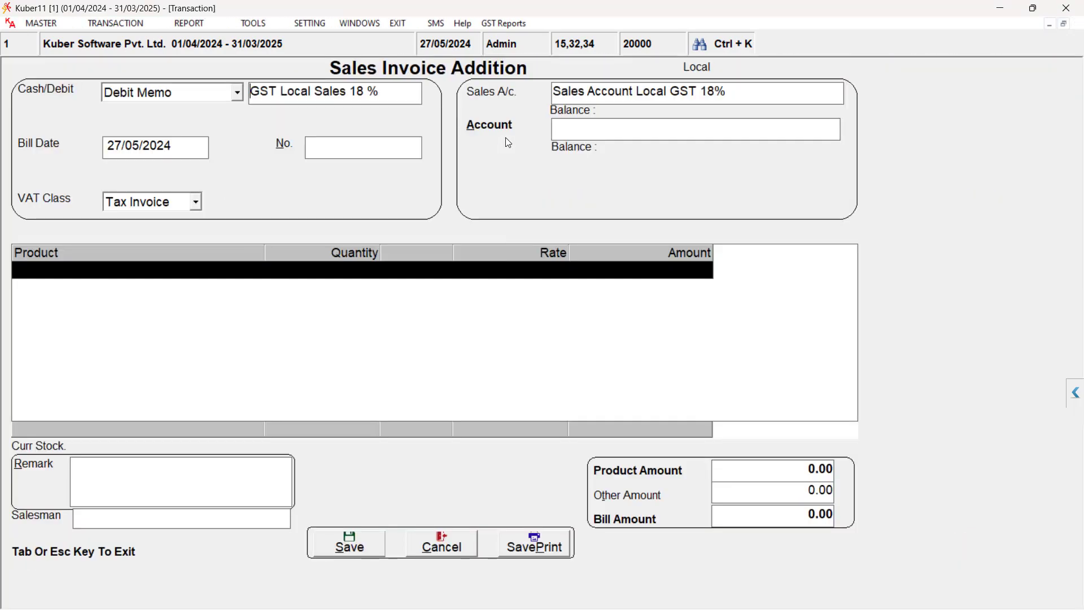
pyautogui.press('Return')
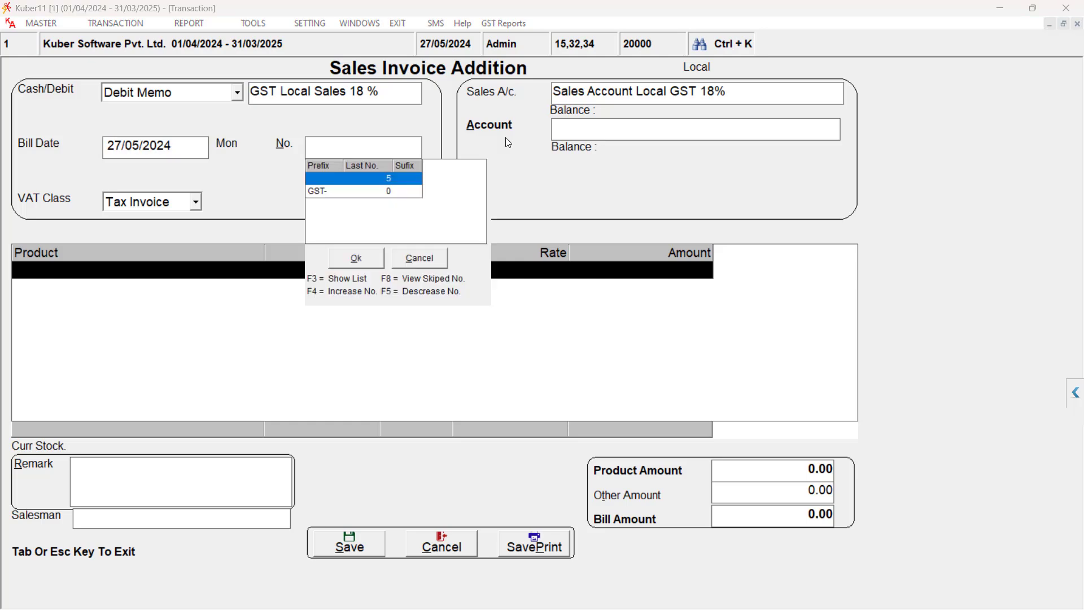
pyautogui.press('Down')
pyautogui.press('Return')
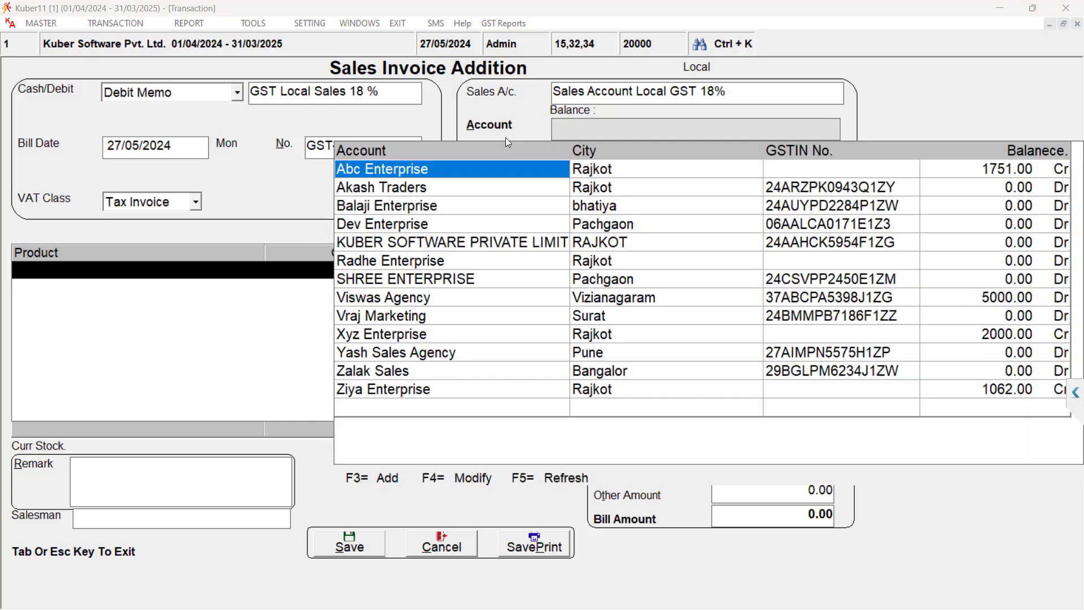
pyautogui.press('Return')
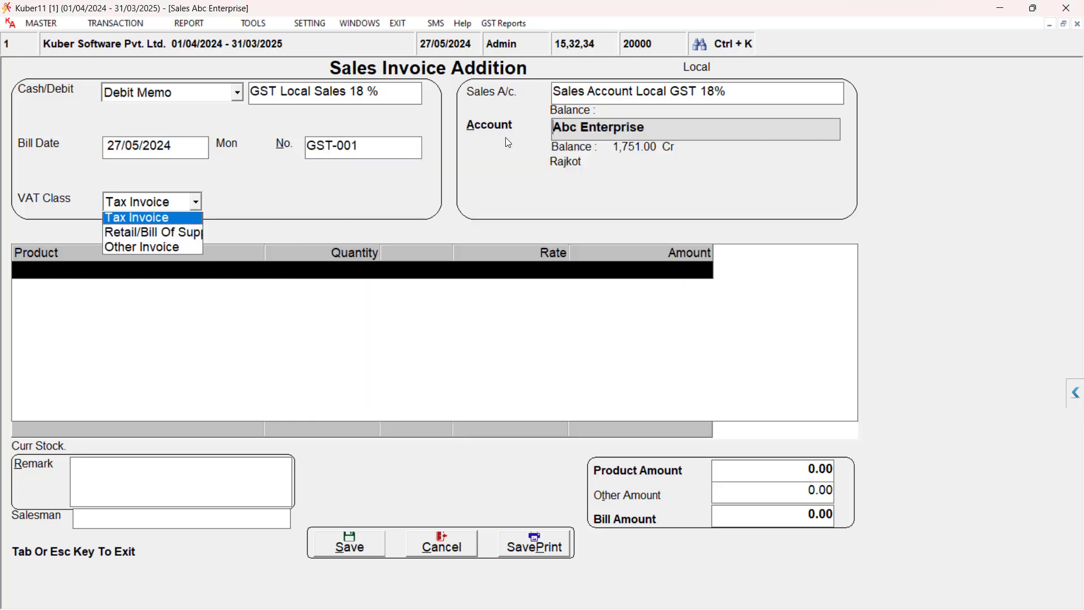
pyautogui.press('Return')
# Add the product Happy Happy to the sales invoice with quantity 5 at a rate of 150.00
pyautogui.press('Down')
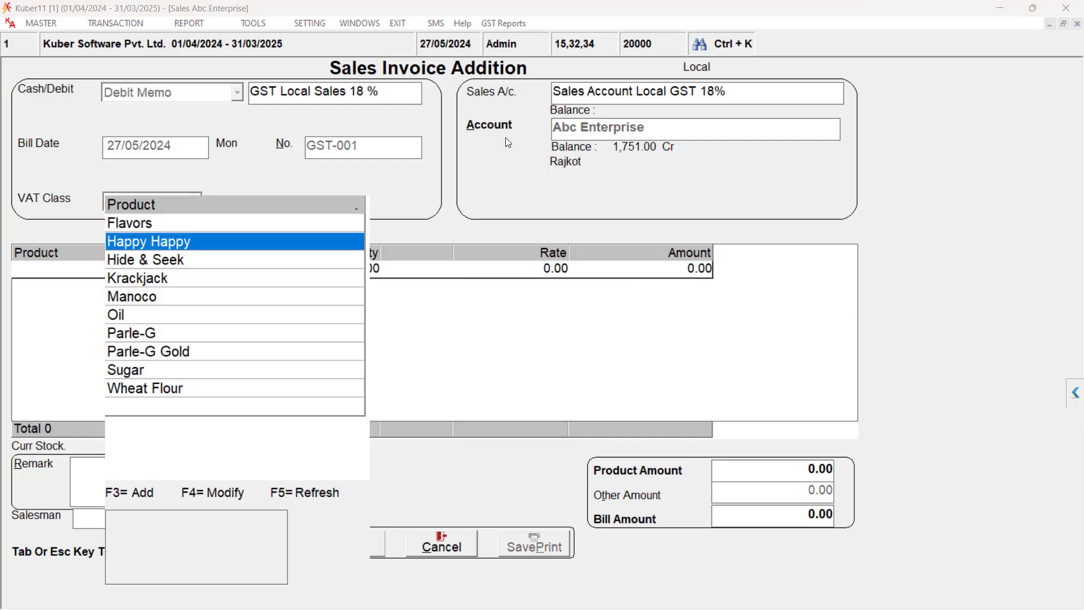
pyautogui.press('Return')
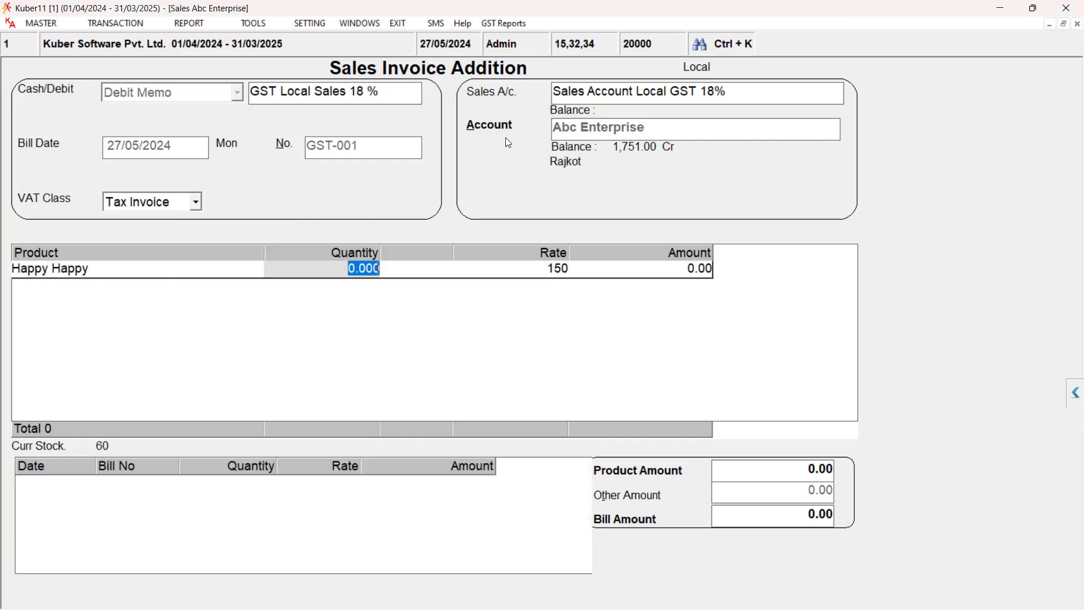
pyautogui.write('5')
pyautogui.press('Return')
pyautogui.press('Return')
pyautogui.press('Return')
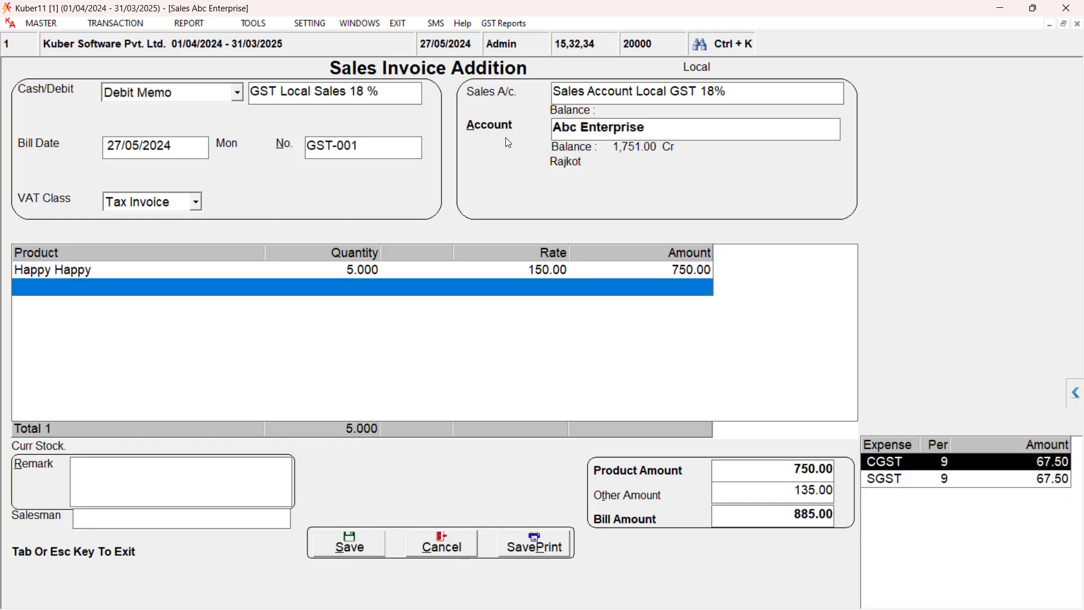
# Leave the remark empty, assign salesman Xya to the sales invoice, save it and close the sales entry form
pyautogui.press('Tab')
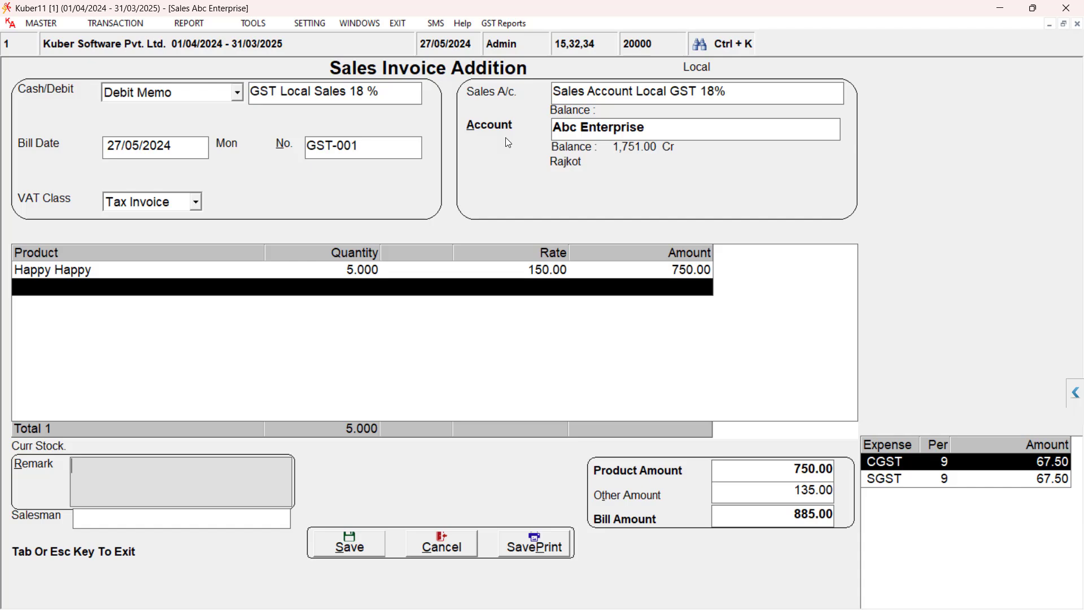
pyautogui.press('Tab')
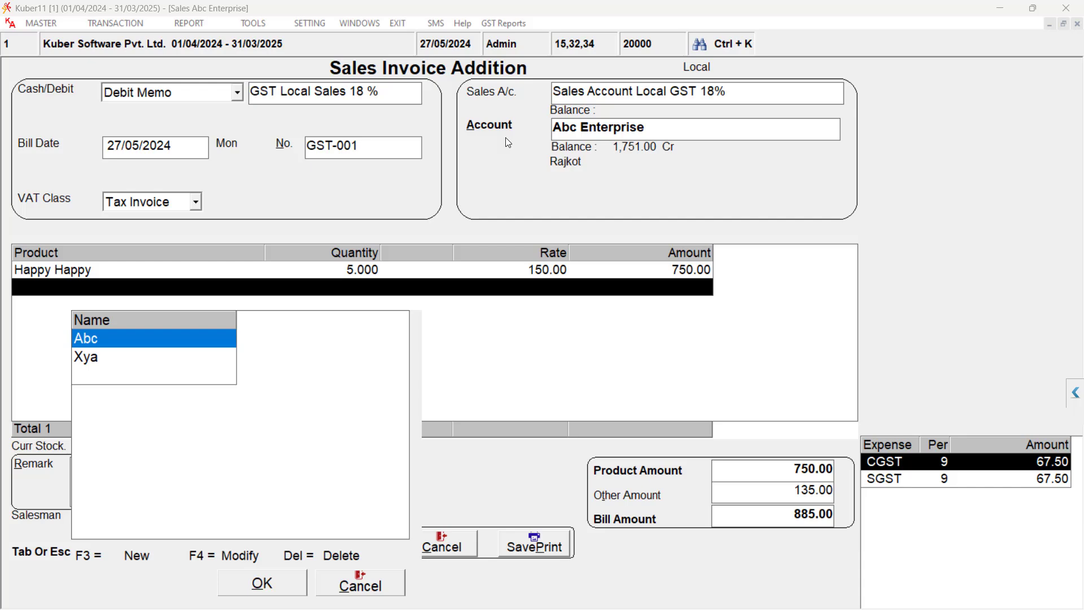
pyautogui.press('Down')
pyautogui.press('Up')
pyautogui.press('Down')
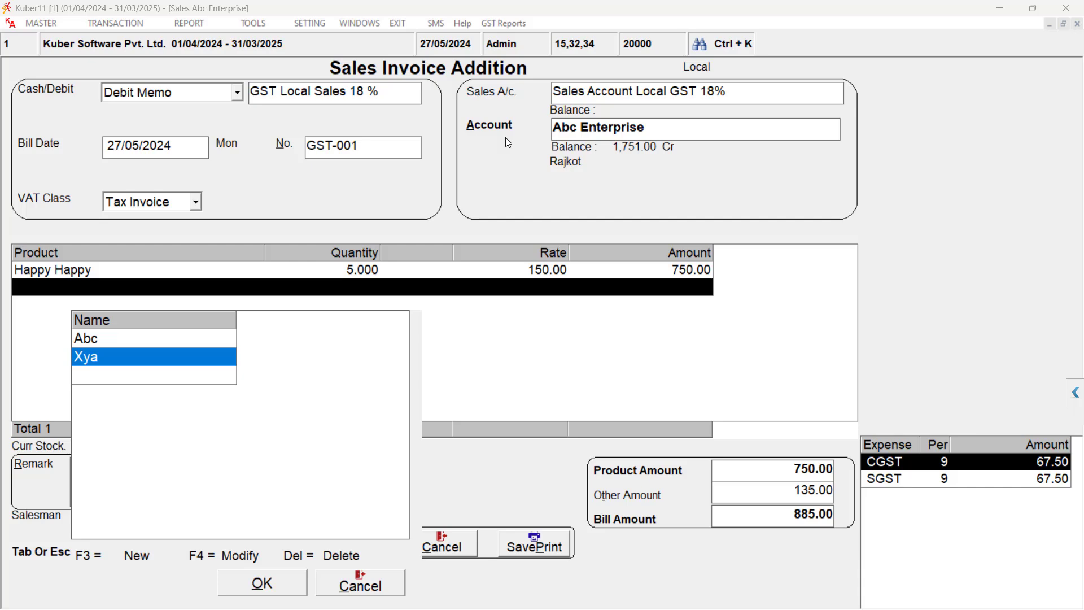
pyautogui.press('Return')
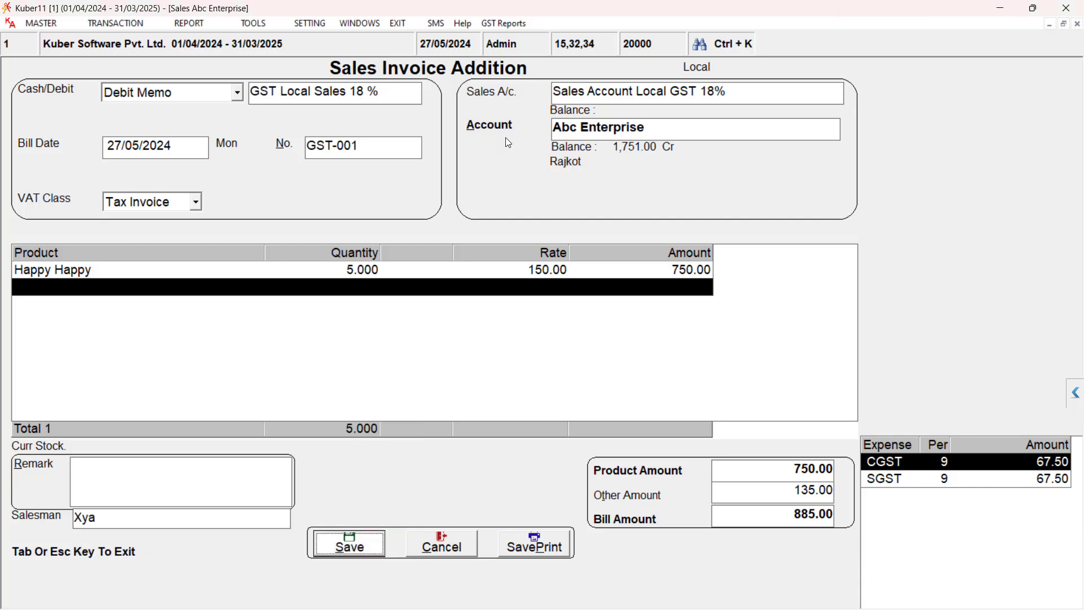
pyautogui.press('Return')
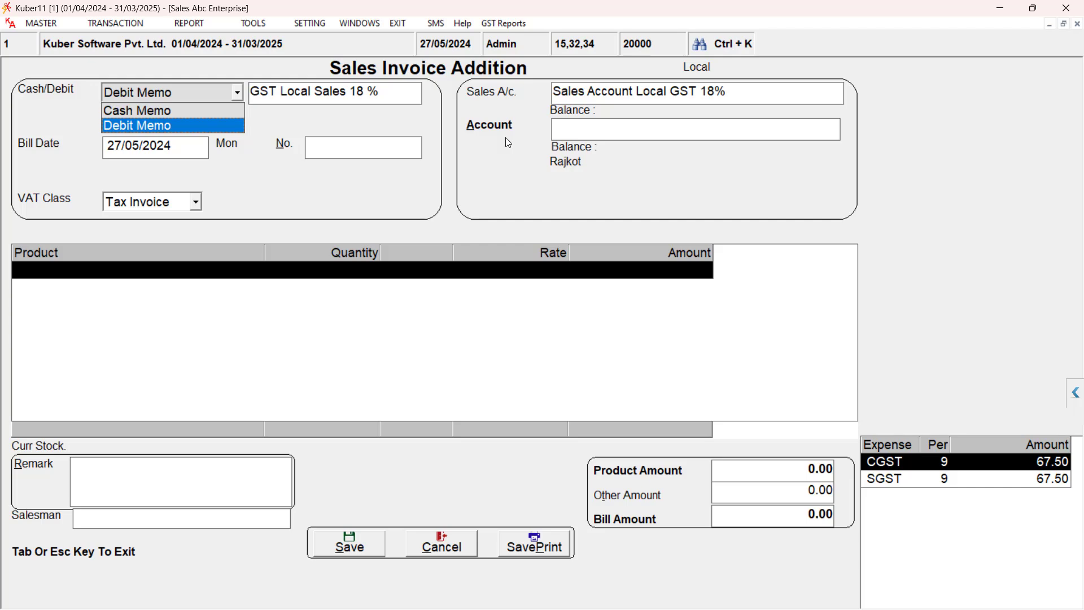
pyautogui.press('Escape')
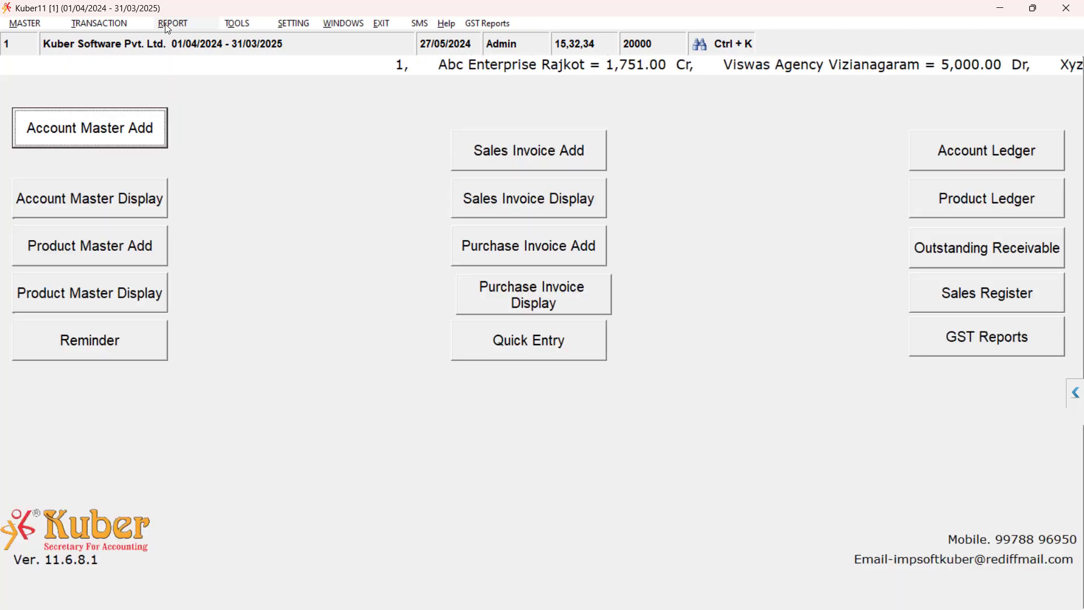
# Open the Sales Man Report from the special reports and select only salesman Xya for it
pyautogui.click(166, 25)
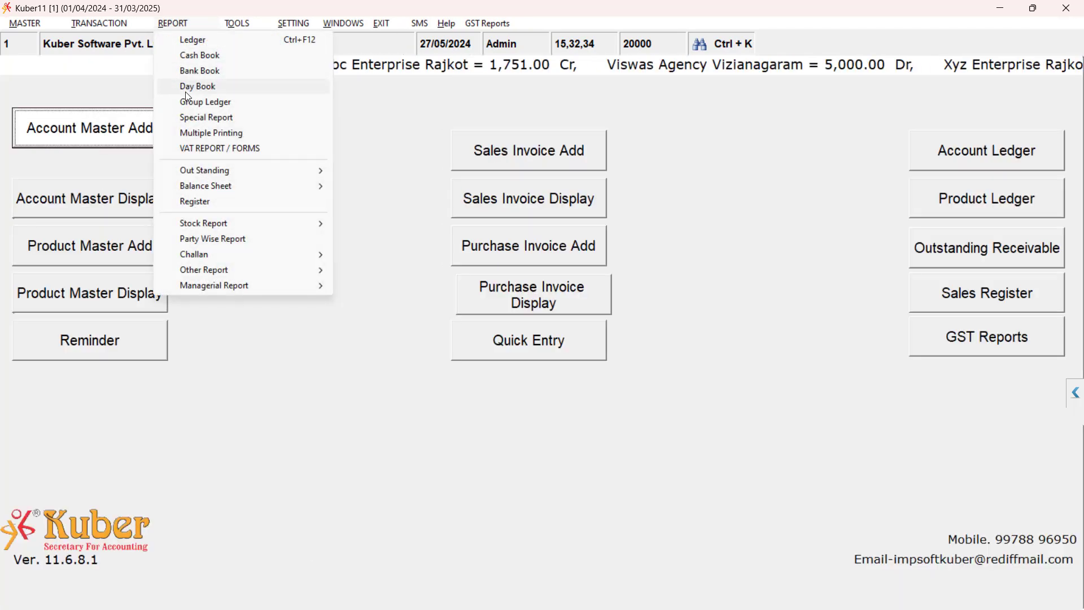
pyautogui.click(196, 121)
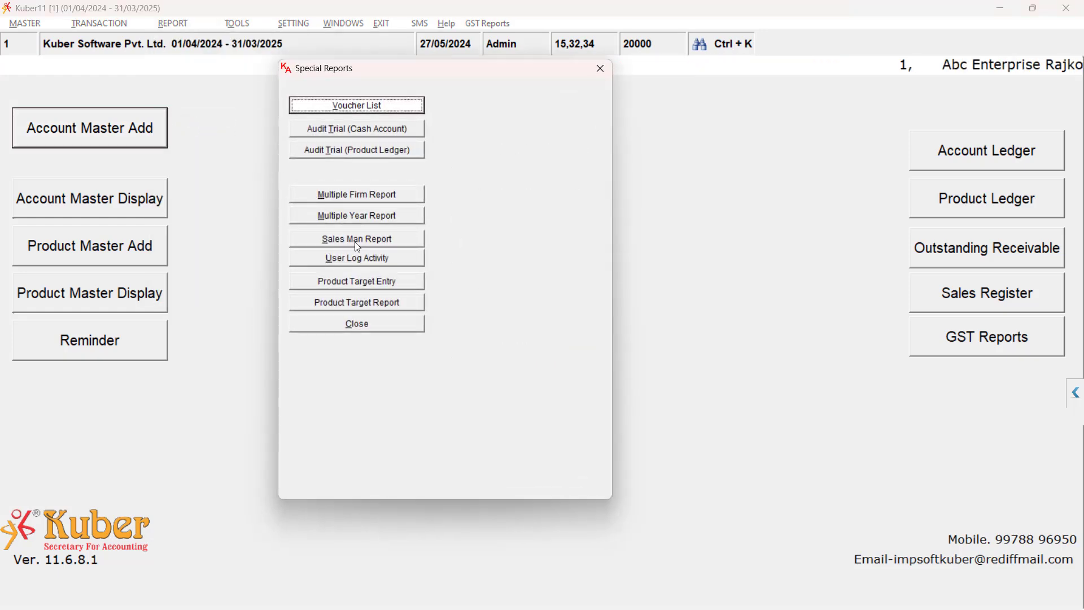
pyautogui.click(358, 241)
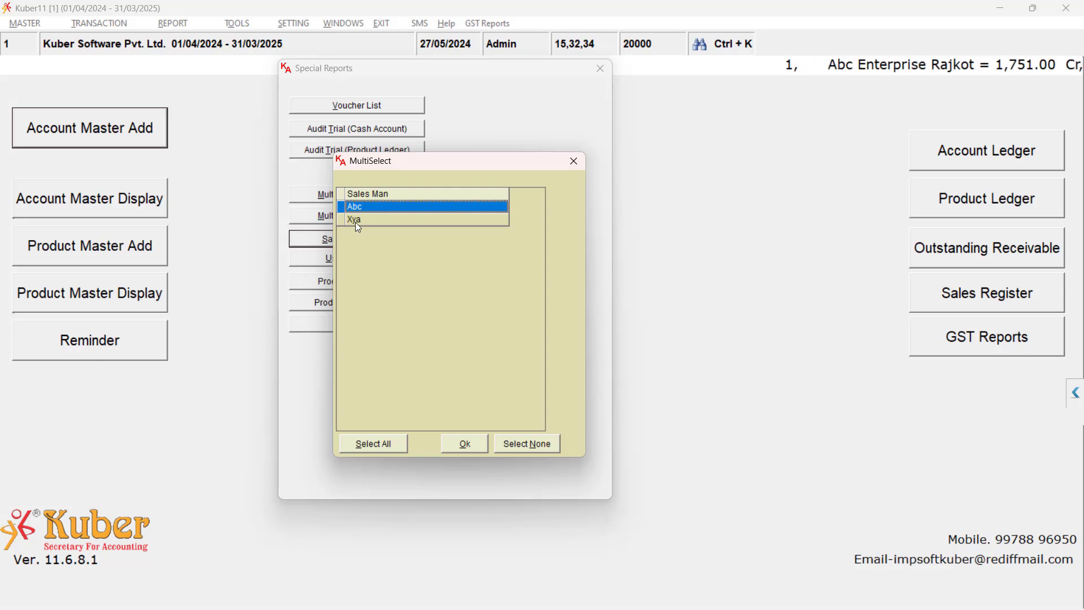
pyautogui.click(356, 220)
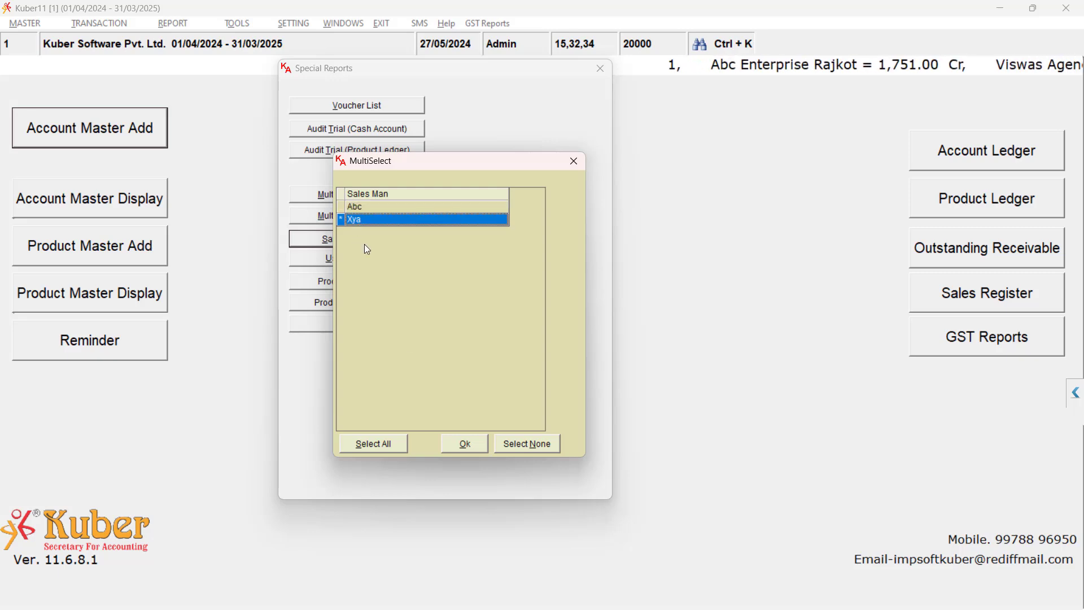
pyautogui.click(457, 446)
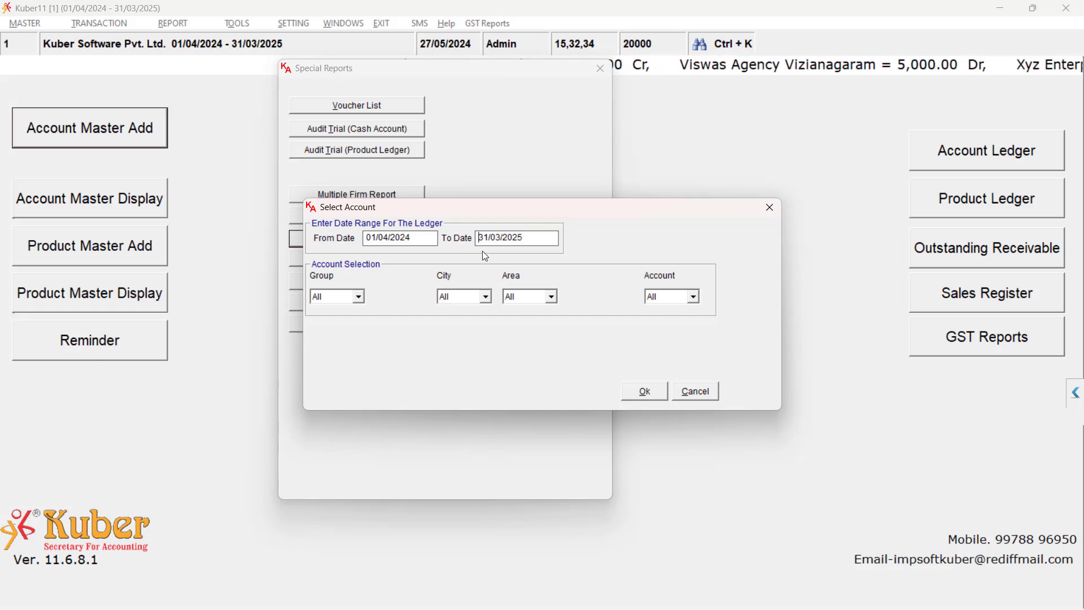
# Preview the Sales Man Report for 01/04/2024 to 31/03/2025 with all accounts, check the salesman's bill and commission, and close the preview
pyautogui.press('Return')
pyautogui.press('Return')
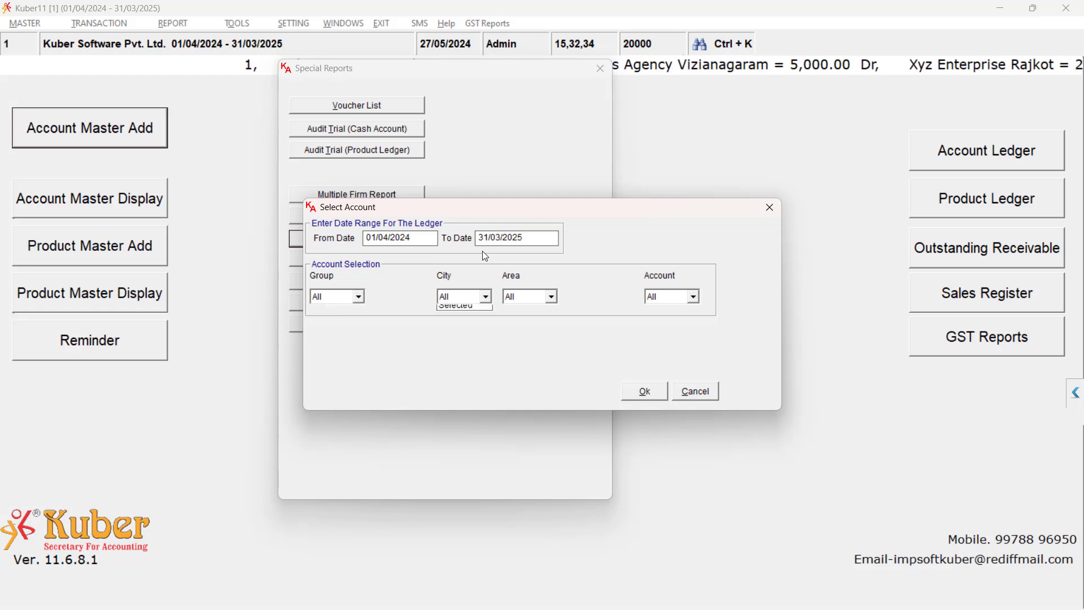
pyautogui.press('Return')
pyautogui.press('Return')
pyautogui.press('Return')
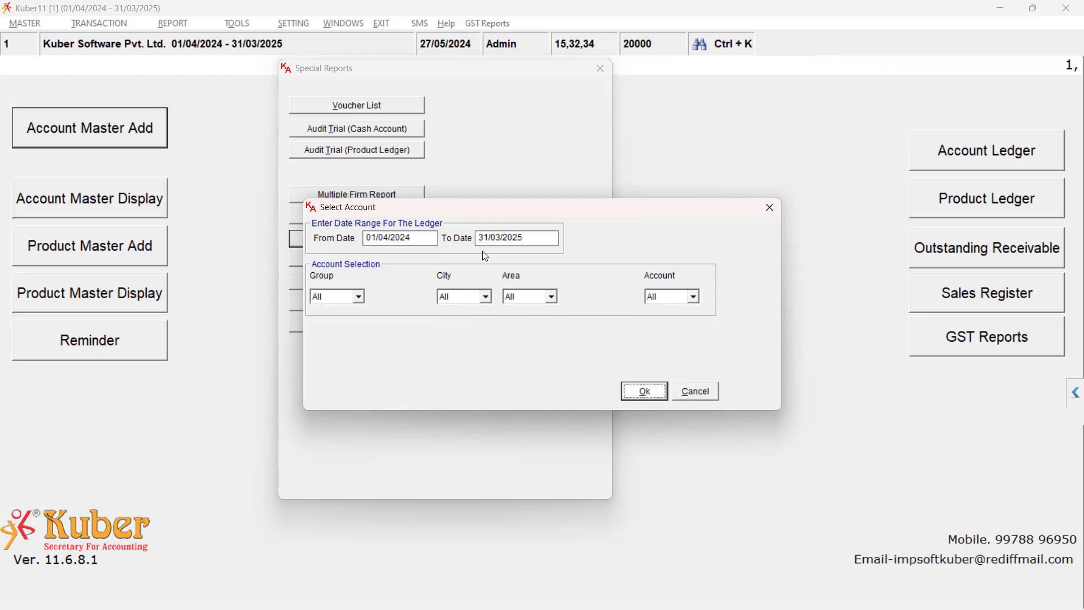
pyautogui.press('Return')
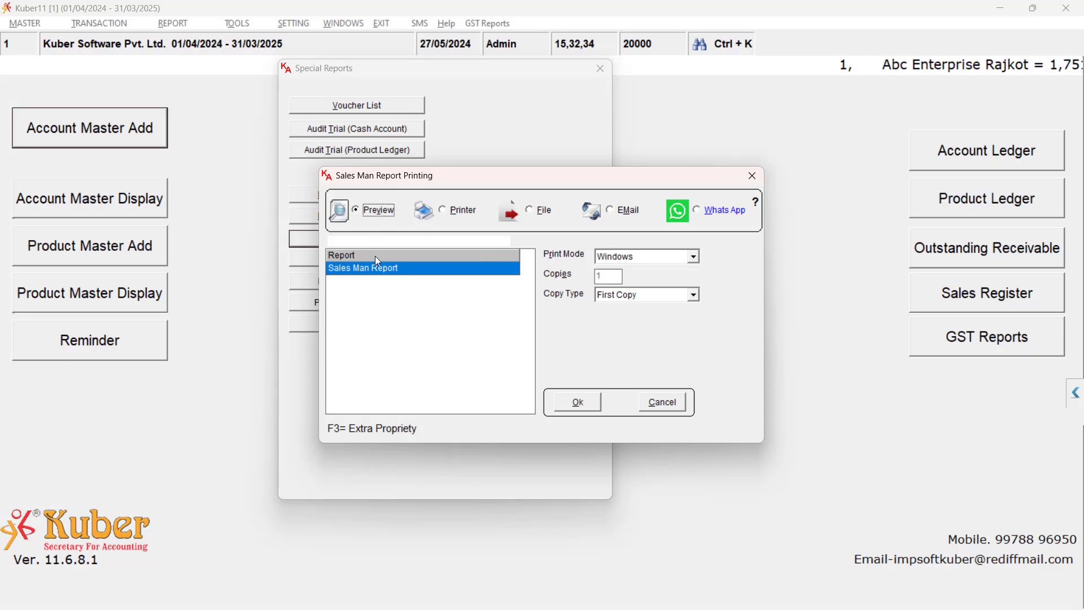
pyautogui.click(576, 402)
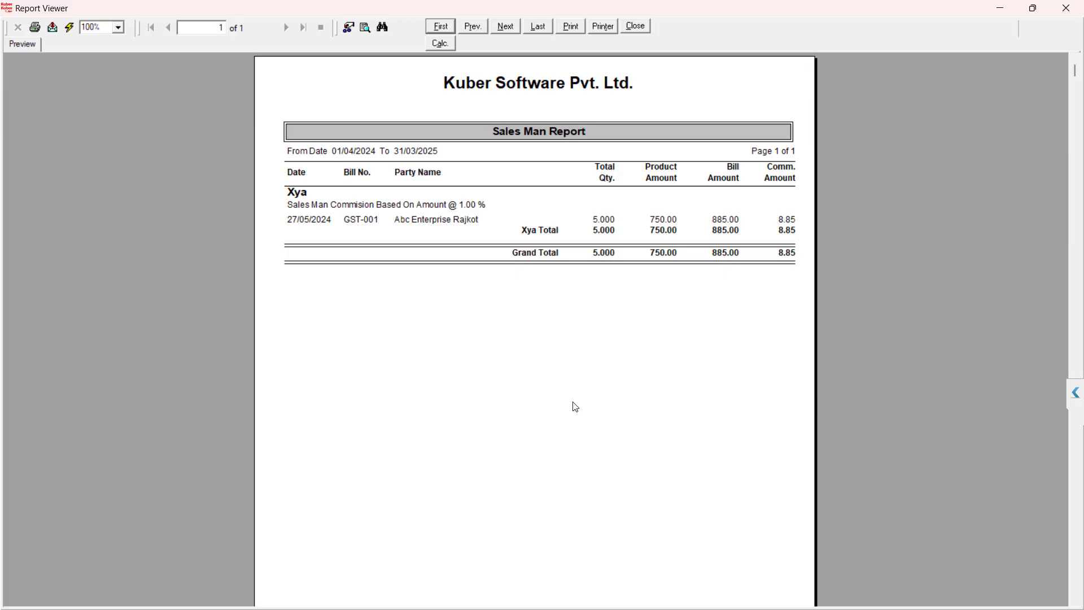
pyautogui.click(298, 196)
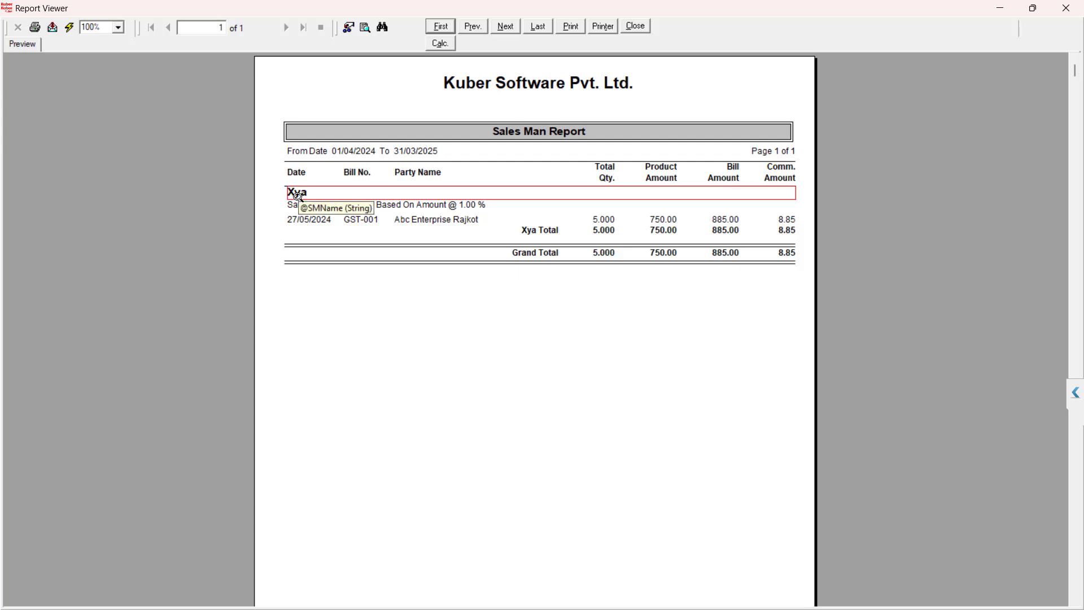
pyautogui.click(335, 222)
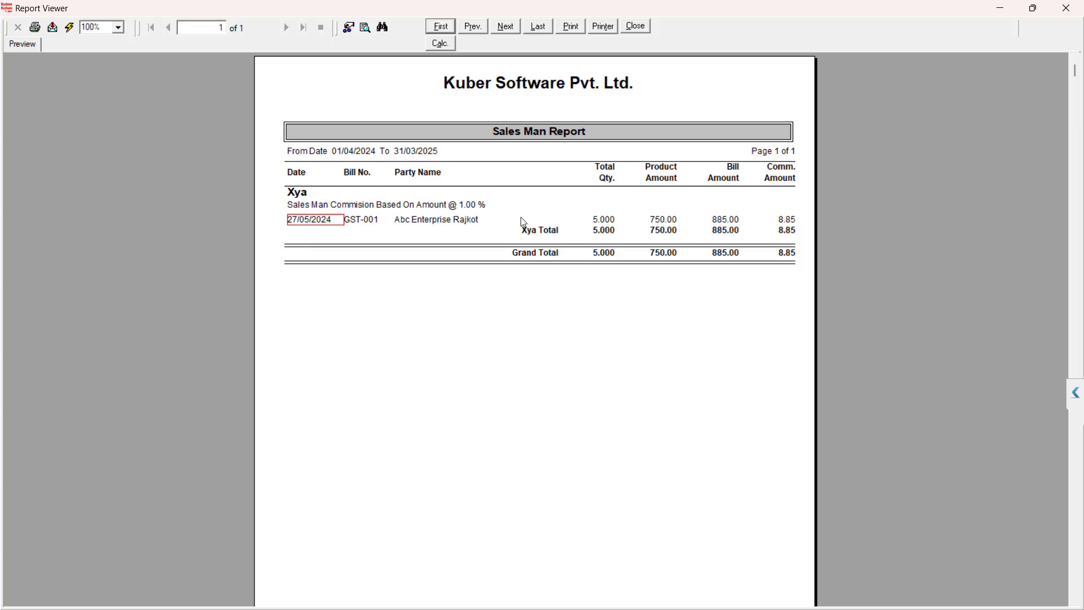
pyautogui.click(644, 27)
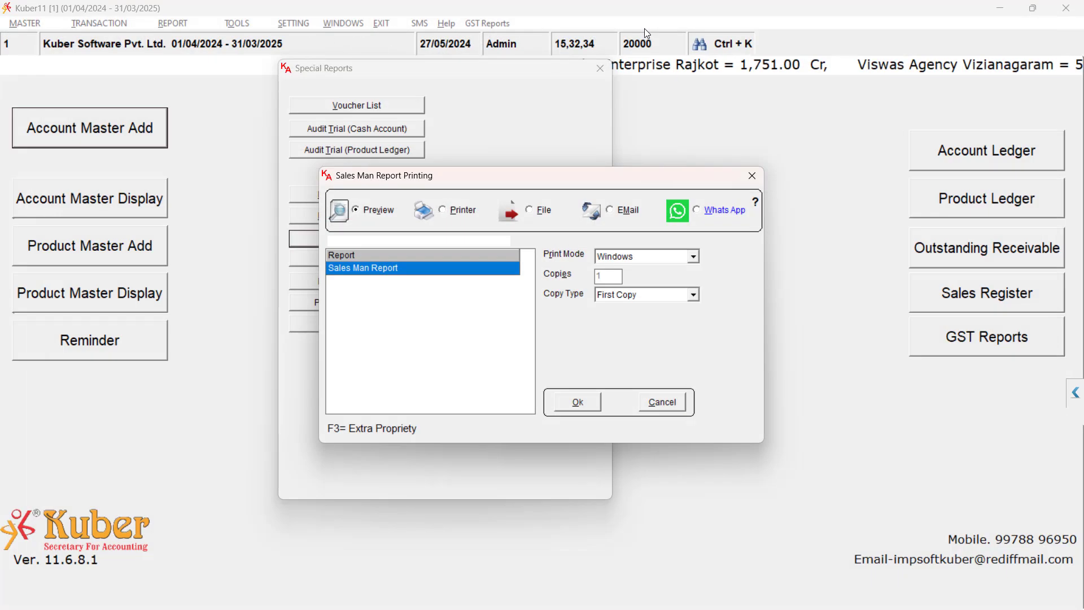
# Rerun the Sales Man Report for salesman Abc only, keeping the dates 01/04/2024 to 31/03/2025 and all accounts
pyautogui.press('Escape')
pyautogui.press('Down')
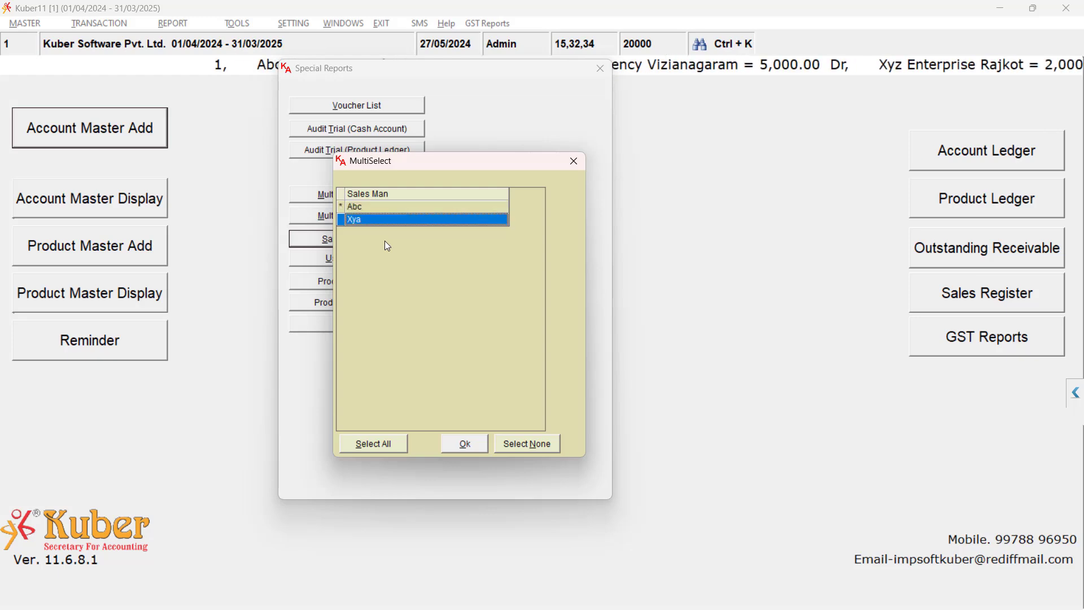
pyautogui.click(476, 442)
pyautogui.press('Return')
pyautogui.press('Return')
pyautogui.press('Return')
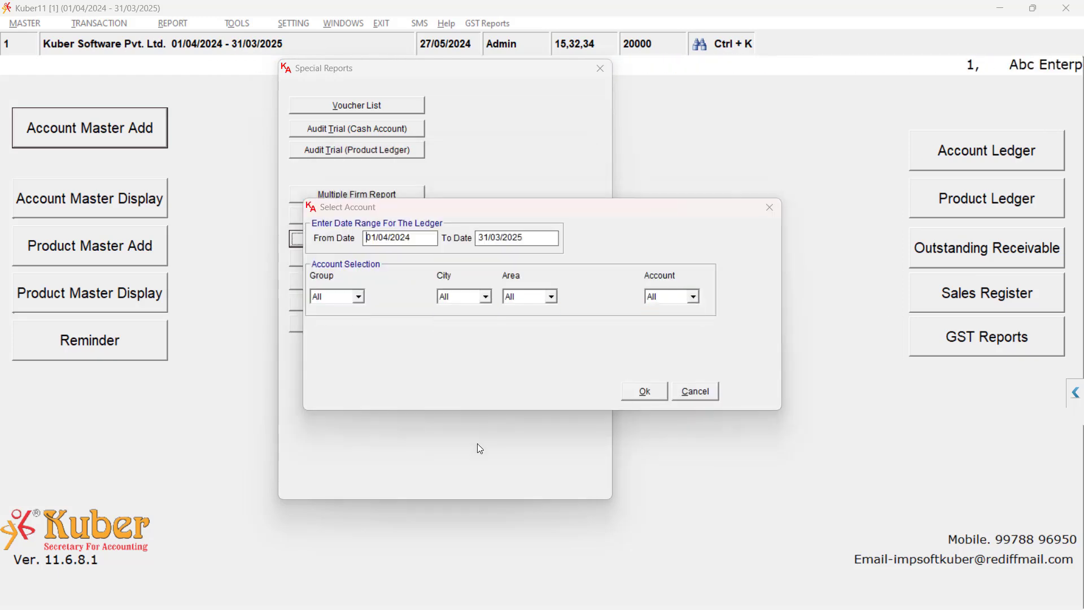